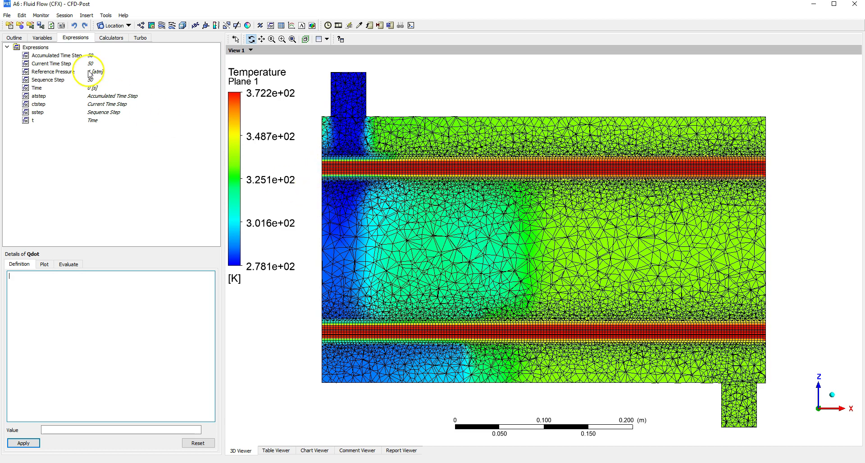
Show the case outline tree with the Shell, Tube Fluid and Tube Metal regions
{"action": "left_click", "coordinate": [20, 37]}
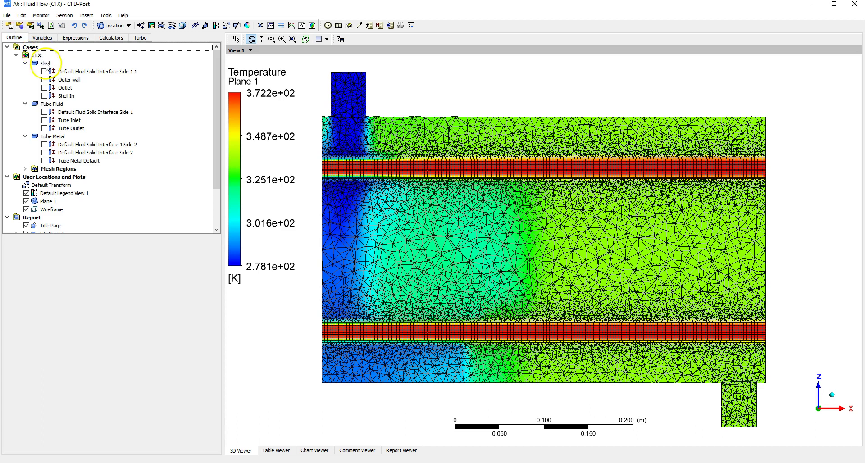
Display Tube Inlet and Tube Outlet, hide Plane 1, and rotate the view along the tubes
{"action": "left_click", "coordinate": [44, 121]}
{"action": "left_click", "coordinate": [44, 128]}
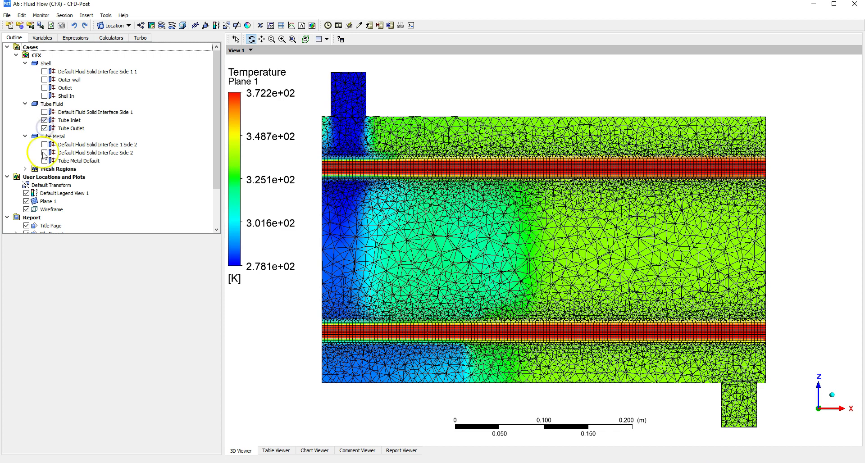
{"action": "left_click", "coordinate": [26, 202]}
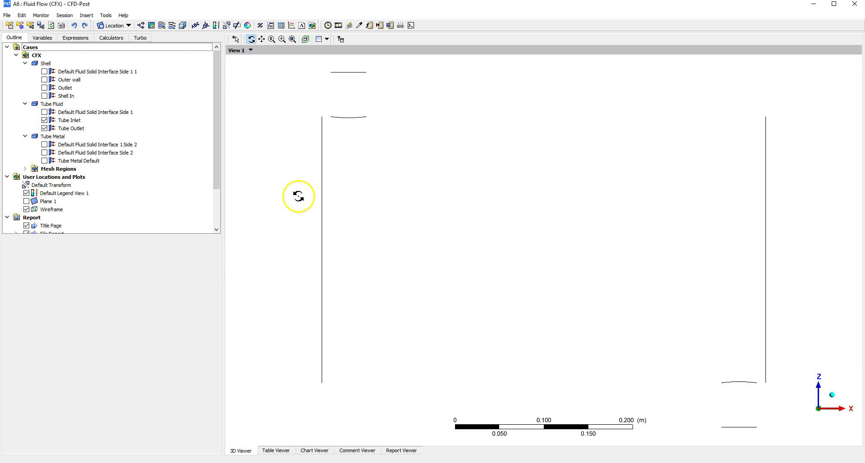
{"action": "left_click_drag", "start_coordinate": [298, 197], "coordinate": [241, 205]}
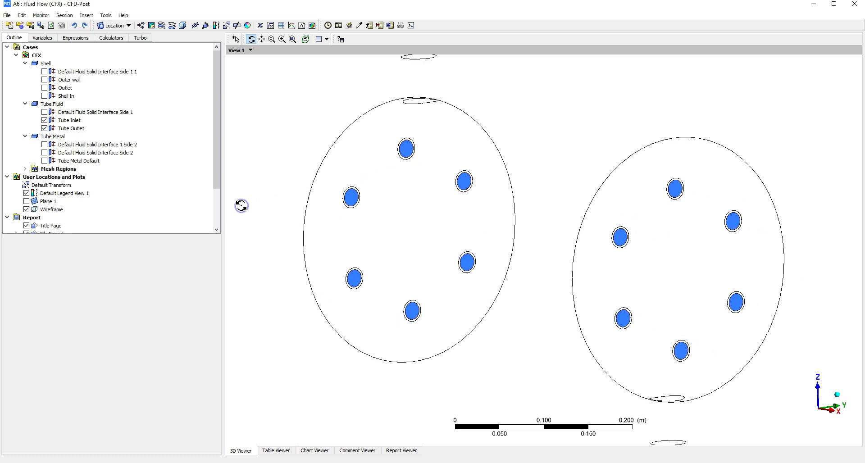
{"action": "left_click", "coordinate": [76, 38]}
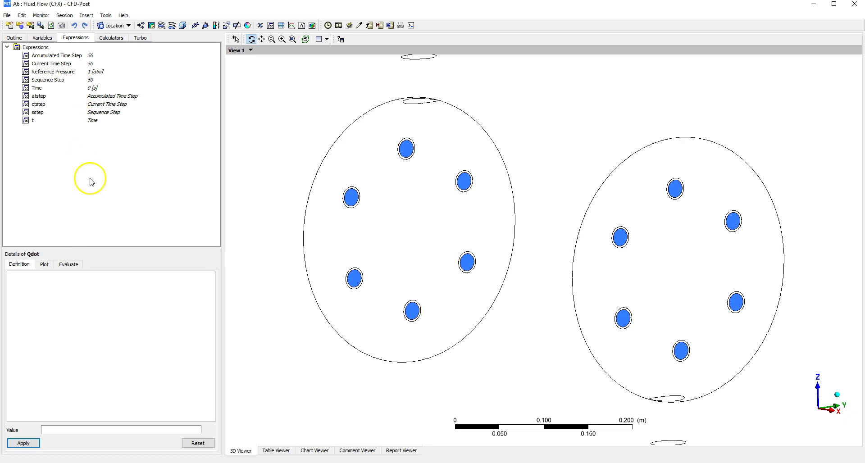
Insert the CFD-Post massFlow function into the Qdot definition
{"action": "left_click", "coordinate": [117, 325]}
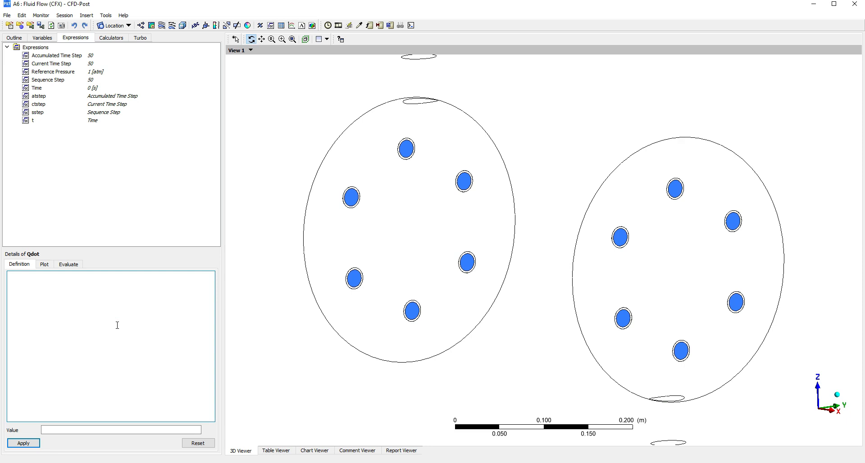
{"action": "right_click", "coordinate": [117, 325]}
{"action": "mouse_move", "coordinate": [135, 332]}
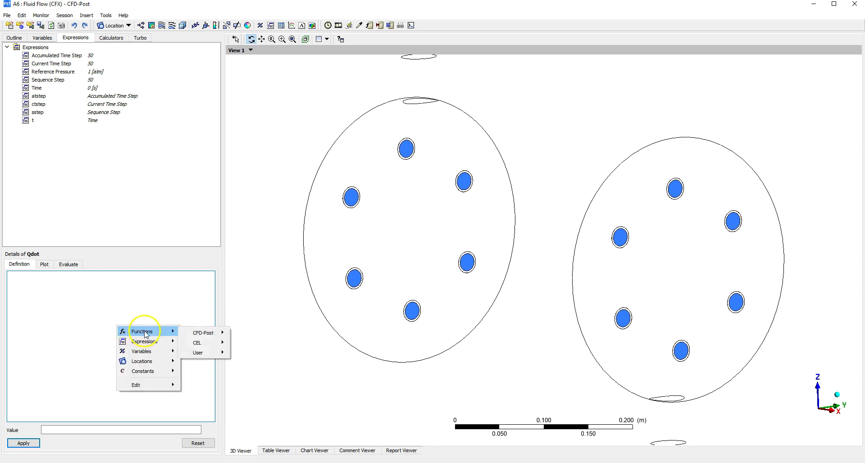
{"action": "mouse_move", "coordinate": [197, 334]}
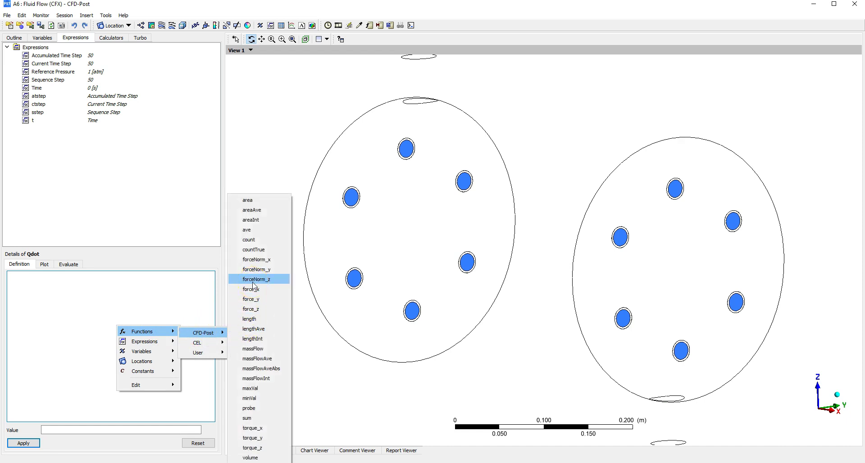
{"action": "left_click", "coordinate": [264, 350]}
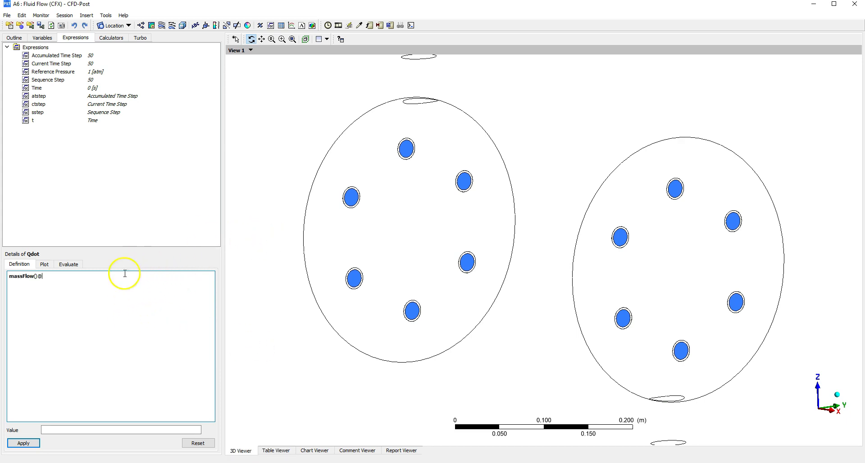
Set the mass flow location to Tube Inlet and apply, giving 1 [kg s^-1]
{"action": "right_click", "coordinate": [89, 278]}
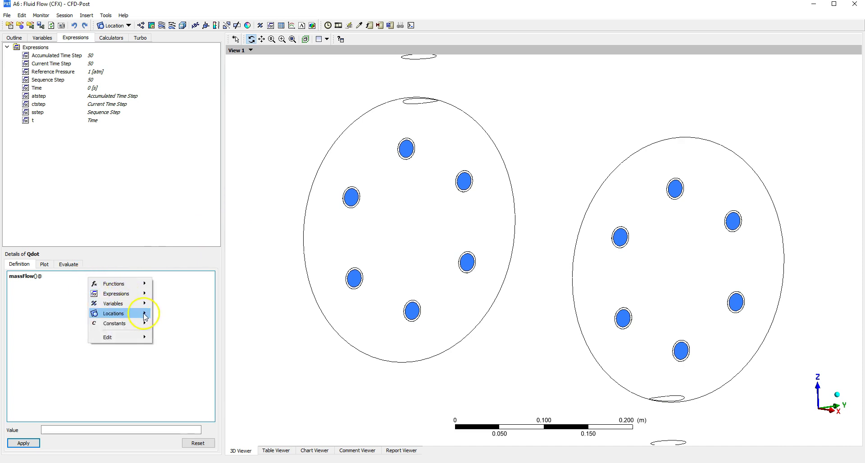
{"action": "mouse_move", "coordinate": [145, 317]}
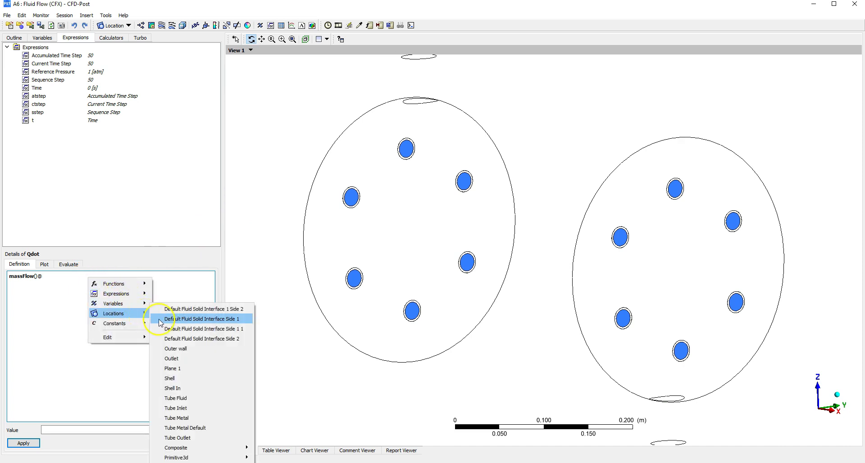
{"action": "left_click", "coordinate": [207, 407]}
{"action": "left_click", "coordinate": [164, 404]}
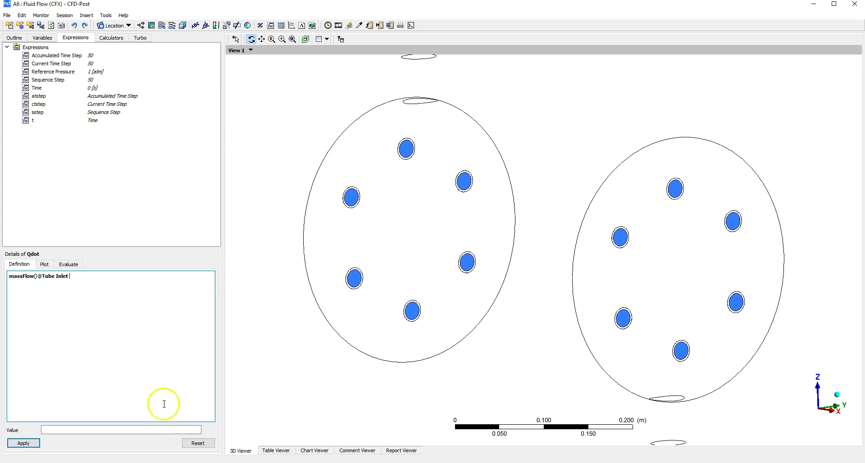
{"action": "left_click", "coordinate": [25, 444]}
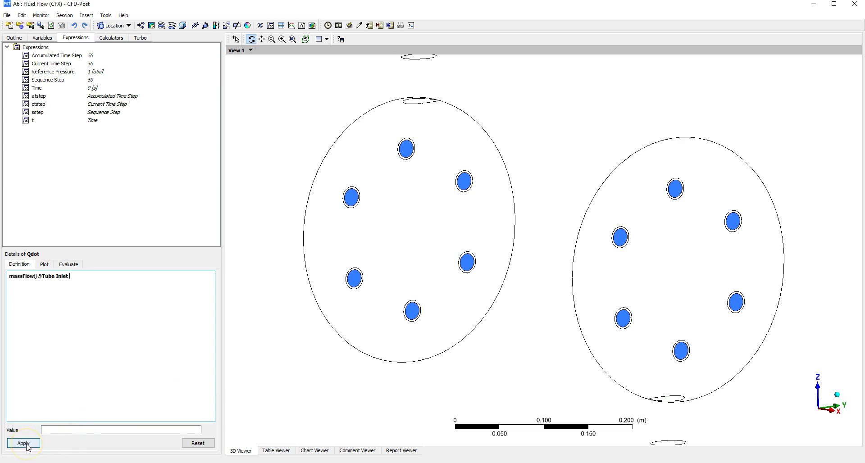
{"action": "left_click", "coordinate": [168, 354]}
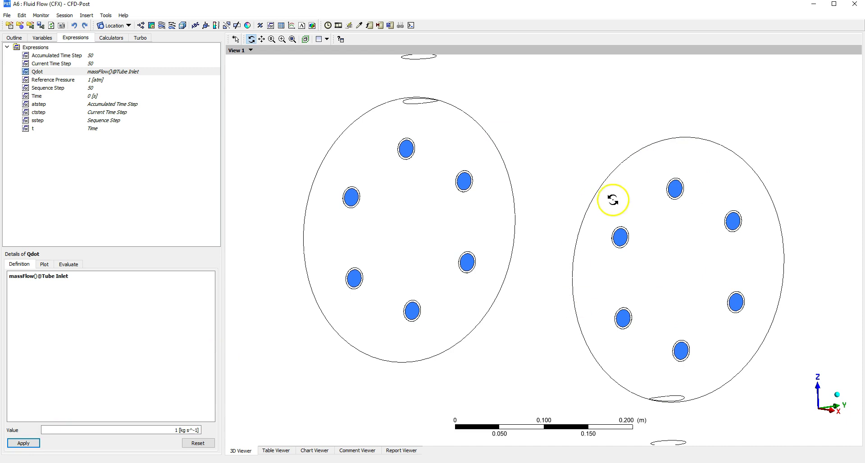
Append ' * 4200 [J kg^-1 K^-1]*(' to the Qdot definition
{"action": "left_click", "coordinate": [144, 273]}
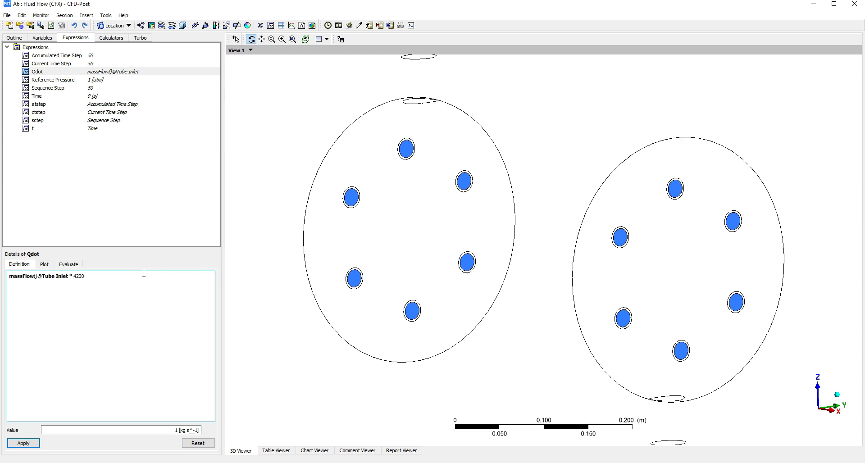
{"action": "left_click", "coordinate": [142, 274]}
{"action": "type", "text": "J kg"}
{"action": "type", "text": "^-1 K^-1]*("}
{"action": "right_click", "coordinate": [140, 276]}
{"action": "mouse_move", "coordinate": [160, 283]}
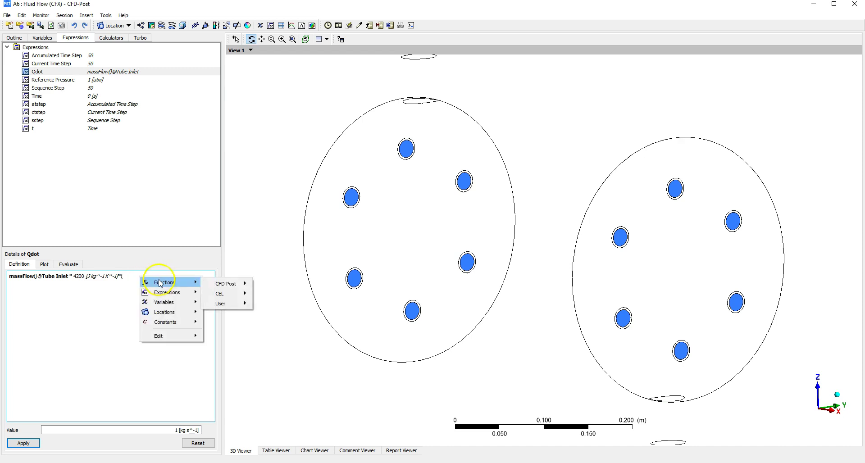
{"action": "mouse_move", "coordinate": [209, 283]}
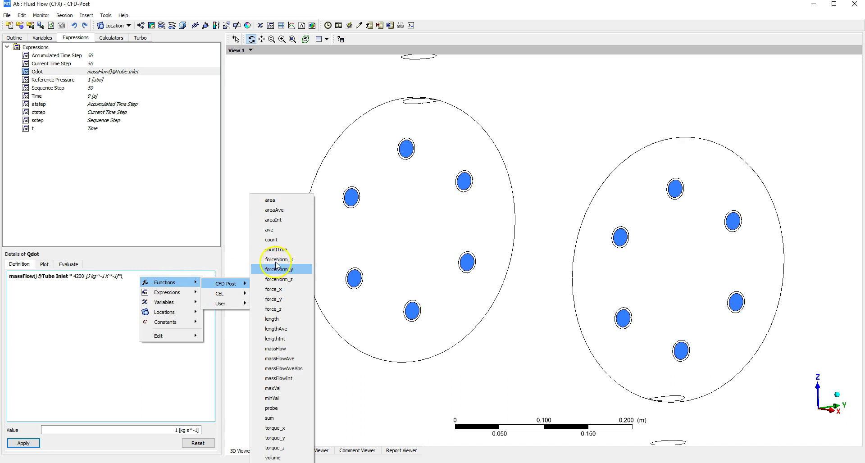
{"action": "left_click", "coordinate": [283, 210]}
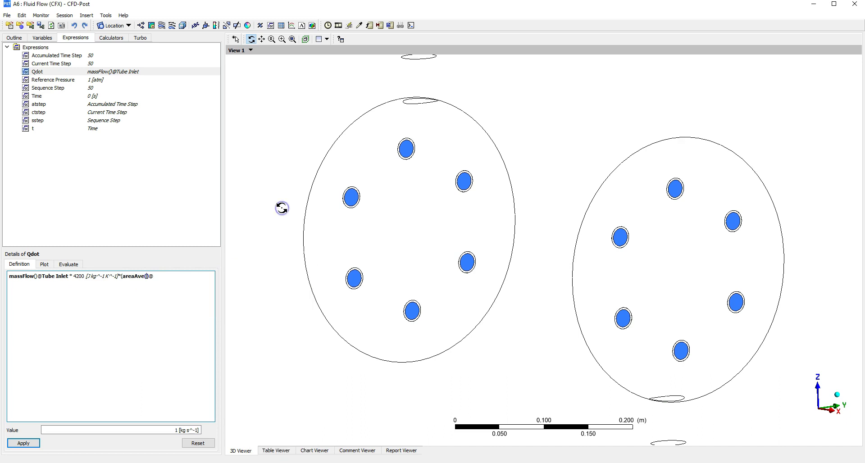
{"action": "type", "text": "Temperature"}
{"action": "right_click", "coordinate": [191, 276]}
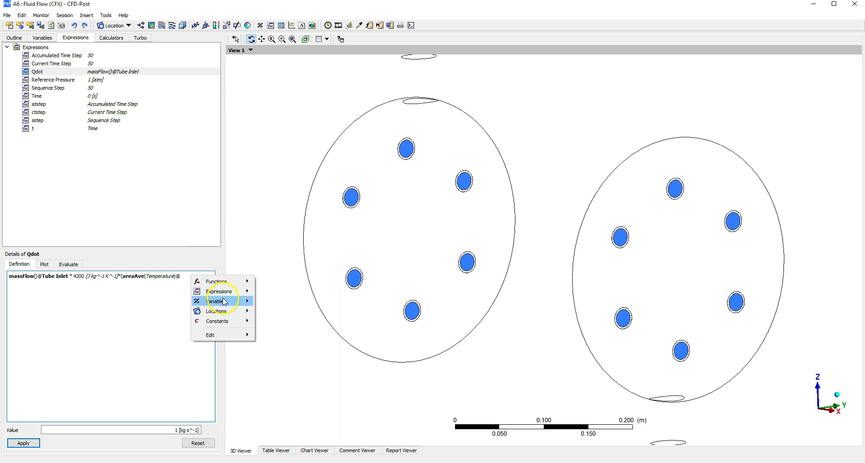
{"action": "mouse_move", "coordinate": [234, 312]}
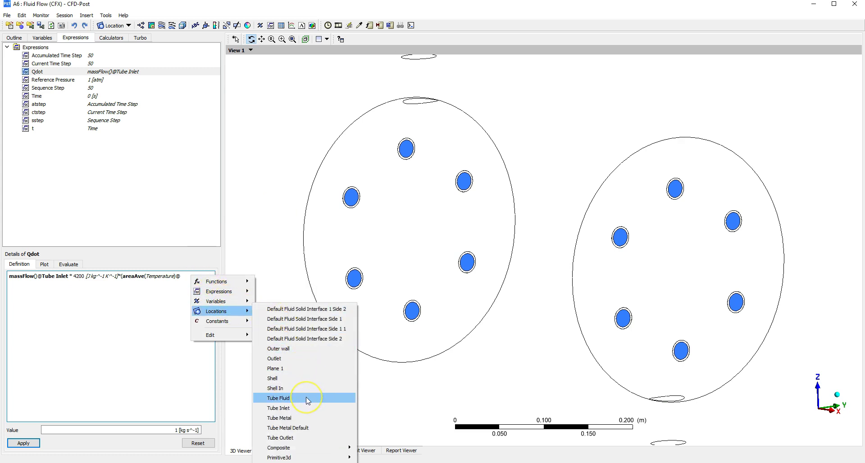
{"action": "left_click", "coordinate": [293, 437]}
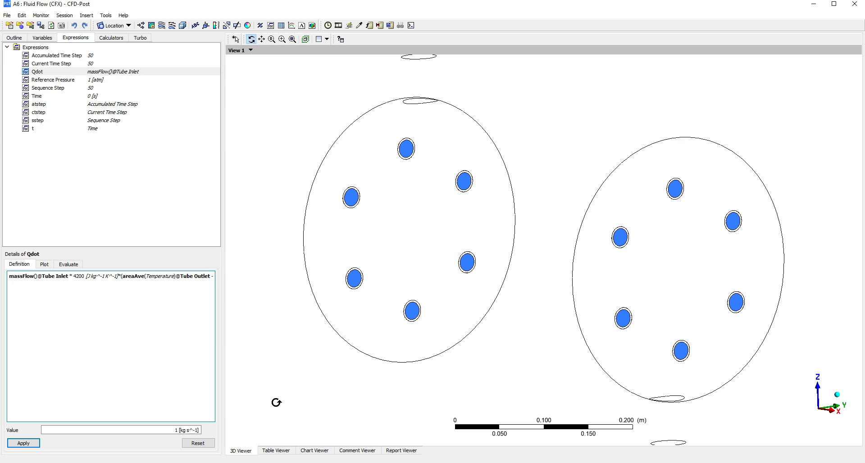
Subtract a pasted copy of the term with the location changed to Intlet, then close the bracket
{"action": "key", "text": "shift+Left"}
{"action": "key", "text": "shift+Left"}
{"action": "key", "text": "shift+Left"}
{"action": "key", "text": "shift+Left"}
{"action": "key", "text": "shift+Left"}
{"action": "key", "text": "shift+Left"}
{"action": "key", "text": "shift+Left"}
{"action": "key", "text": "shift+Left"}
{"action": "key", "text": "shift+Left"}
{"action": "key", "text": "shift+Left"}
{"action": "key", "text": "shift+Left"}
{"action": "key", "text": "shift+Left"}
{"action": "key", "text": "shift+Left"}
{"action": "key", "text": "shift+Left"}
{"action": "key", "text": "shift+Left"}
{"action": "key", "text": "shift+Left"}
{"action": "key", "text": "shift+Left"}
{"action": "key", "text": "shift+Left"}
{"action": "key", "text": "shift+Left"}
{"action": "key", "text": "shift+Left"}
{"action": "key", "text": "shift+Left"}
{"action": "key", "text": "shift+Left"}
{"action": "key", "text": "ctrl+c"}
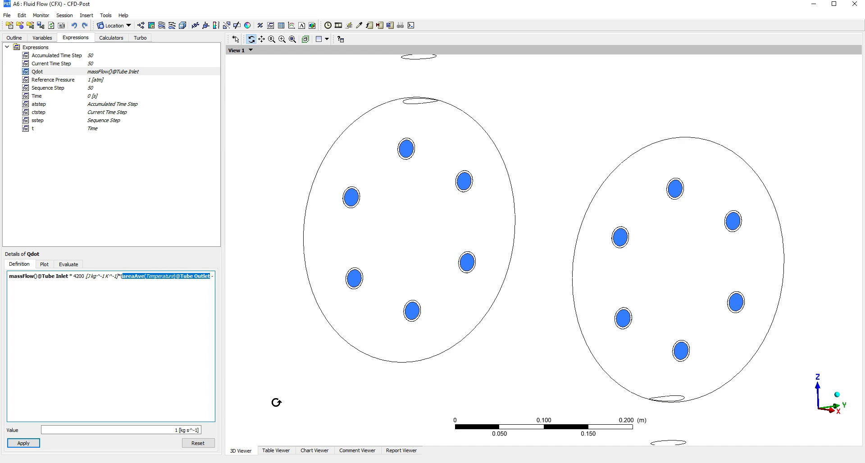
{"action": "key", "text": "Right"}
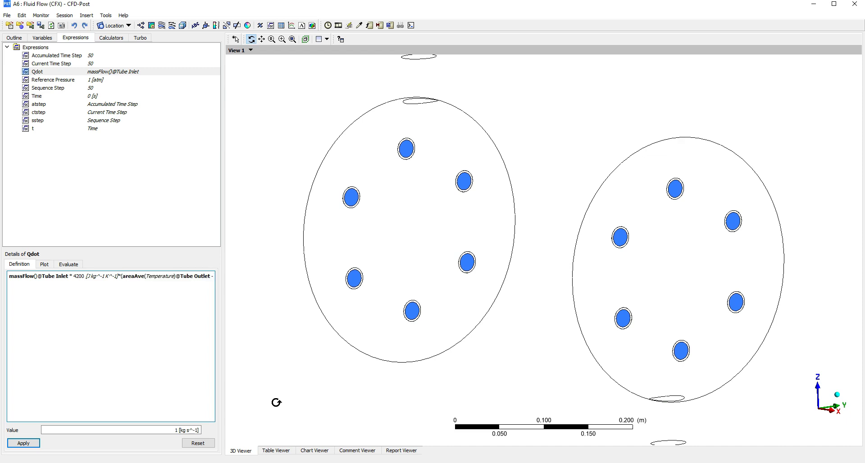
{"action": "key", "text": "ctrl+v"}
{"action": "key", "text": "BackSpace"}
{"action": "key", "text": "BackSpace"}
{"action": "type", "text": "In"}
{"action": "left_click", "coordinate": [185, 346]}
{"action": "type", "text": ")"}
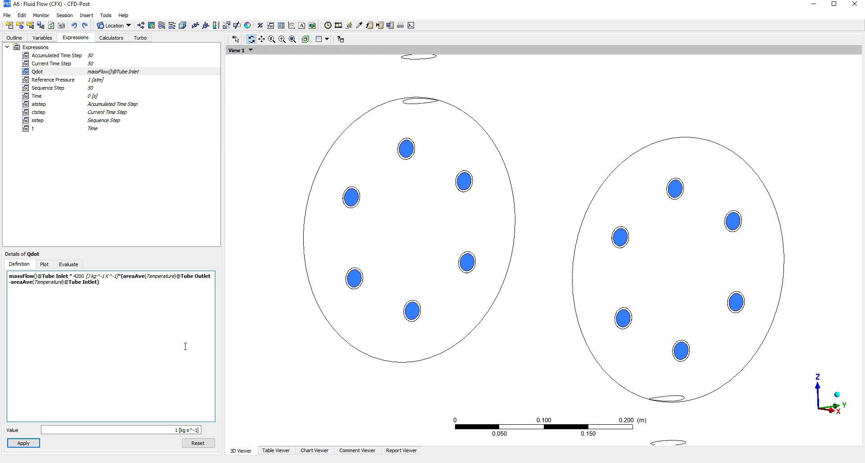
Replace the misspelled location with Tube Inlet so Qdot evaluates to -14617.6 [W]
{"action": "left_click", "coordinate": [18, 444]}
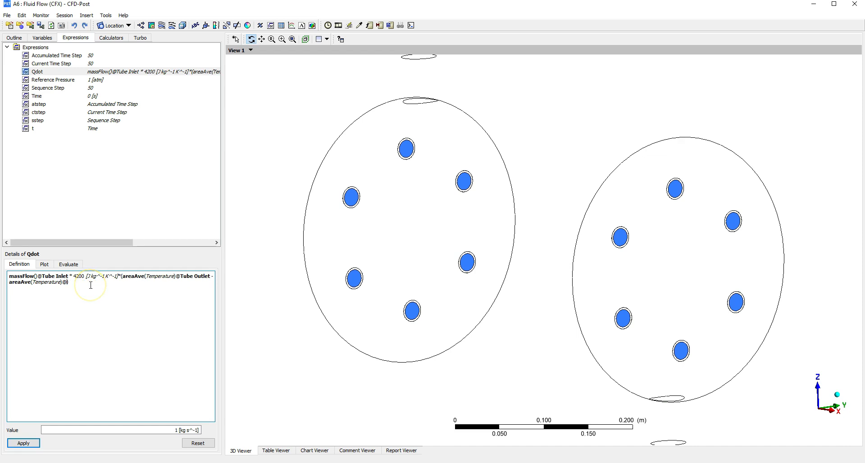
{"action": "left_click", "coordinate": [67, 283]}
{"action": "right_click", "coordinate": [66, 283]}
{"action": "mouse_move", "coordinate": [115, 317]}
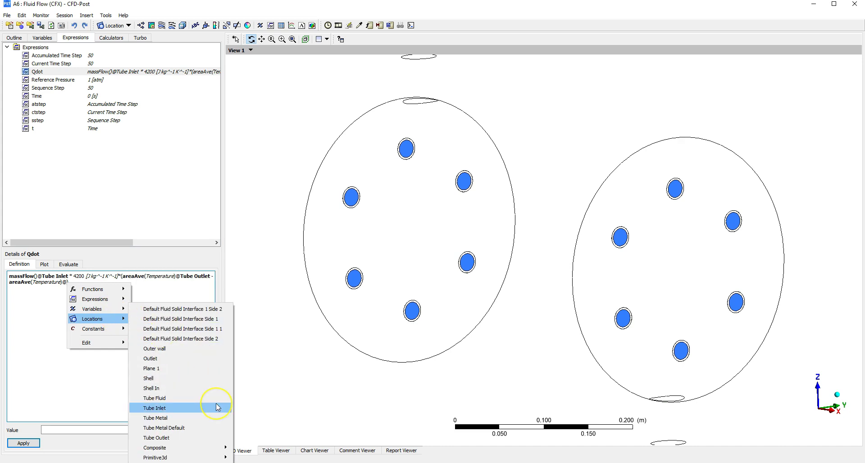
{"action": "left_click", "coordinate": [193, 407]}
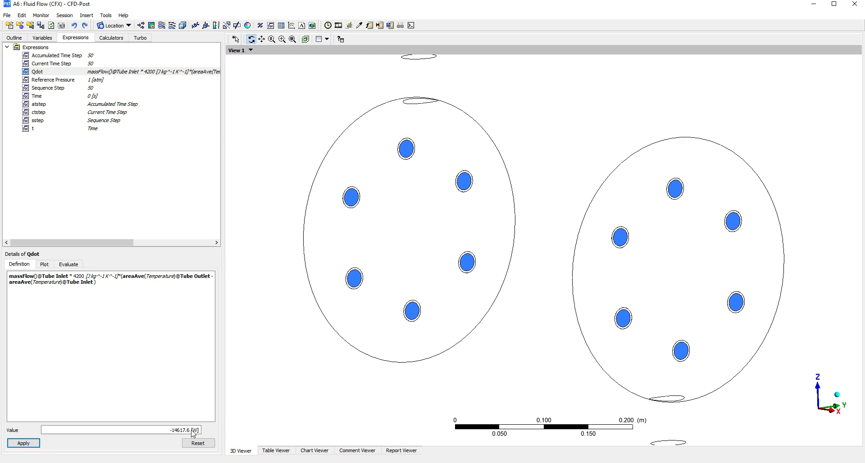
{"action": "right_click", "coordinate": [54, 150]}
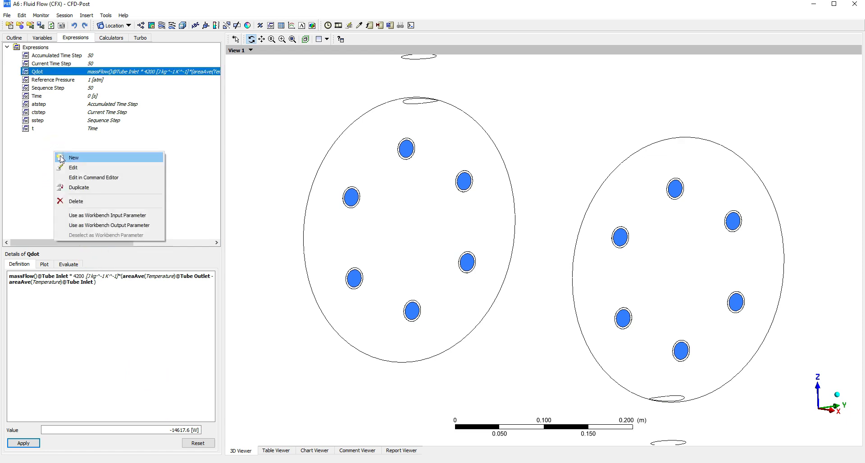
Create a new expression named HT Area
{"action": "left_click", "coordinate": [61, 158]}
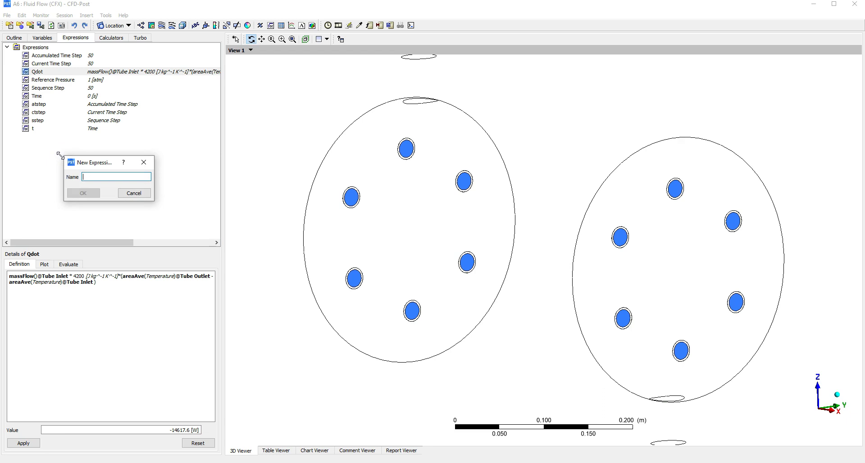
{"action": "type", "text": "AH"}
{"action": "key", "text": "Return"}
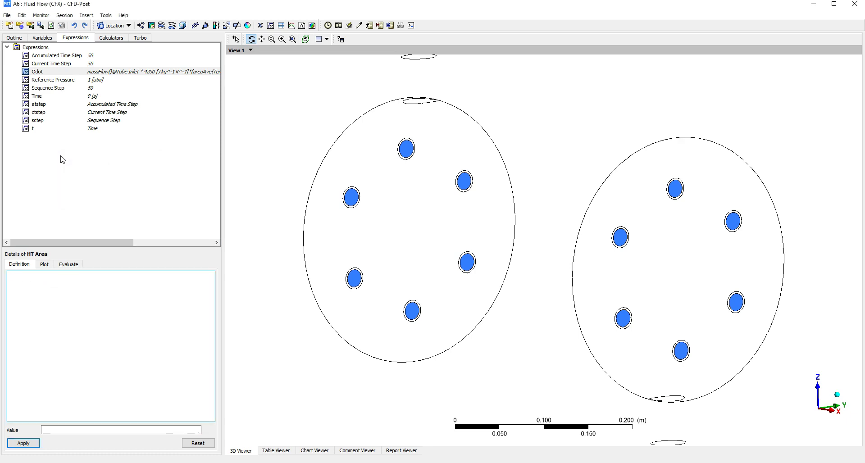
{"action": "left_click", "coordinate": [253, 156]}
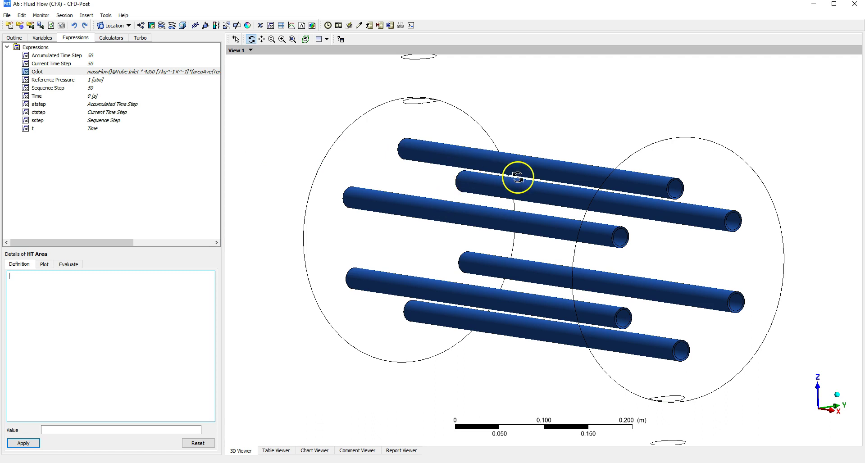
{"action": "left_click", "coordinate": [475, 301]}
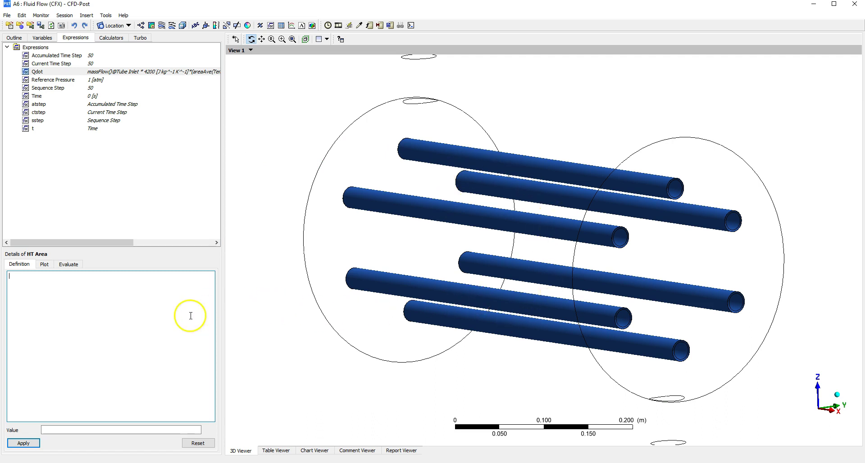
Insert the area function into the HT Area definition, checking region names in the tree
{"action": "left_click", "coordinate": [114, 290]}
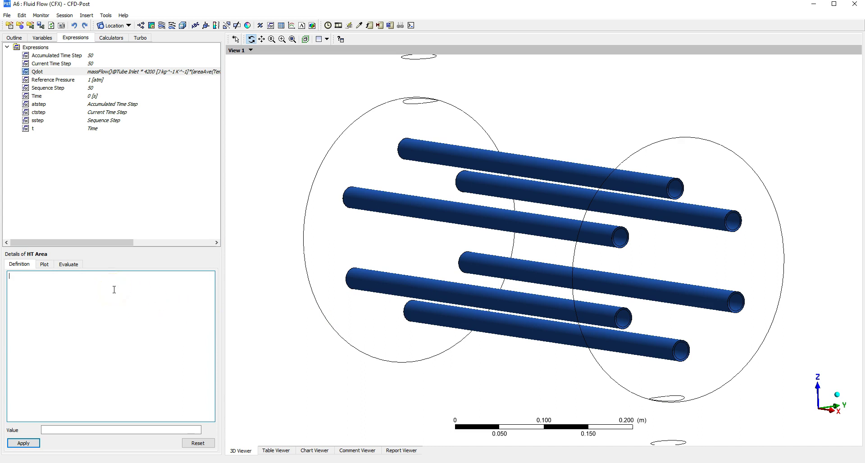
{"action": "right_click", "coordinate": [113, 290]}
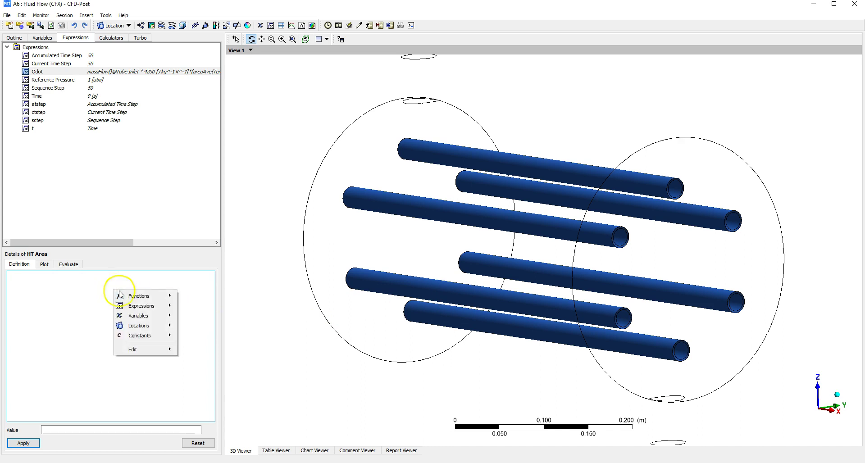
{"action": "mouse_move", "coordinate": [127, 299]}
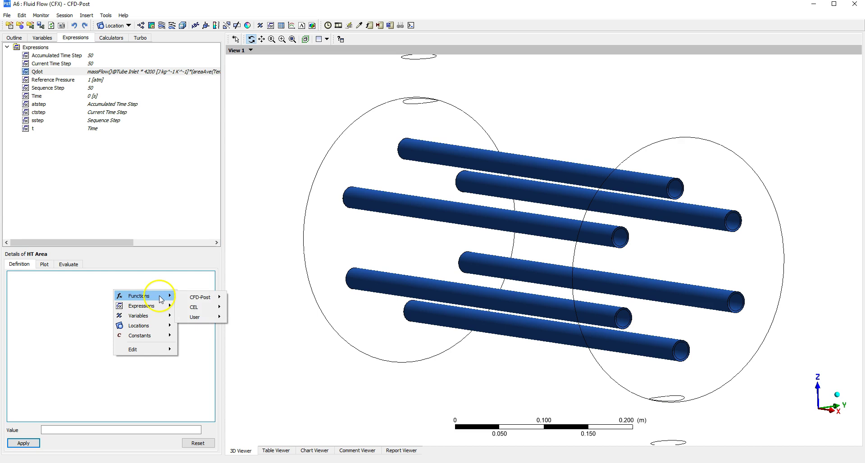
{"action": "mouse_move", "coordinate": [203, 297]}
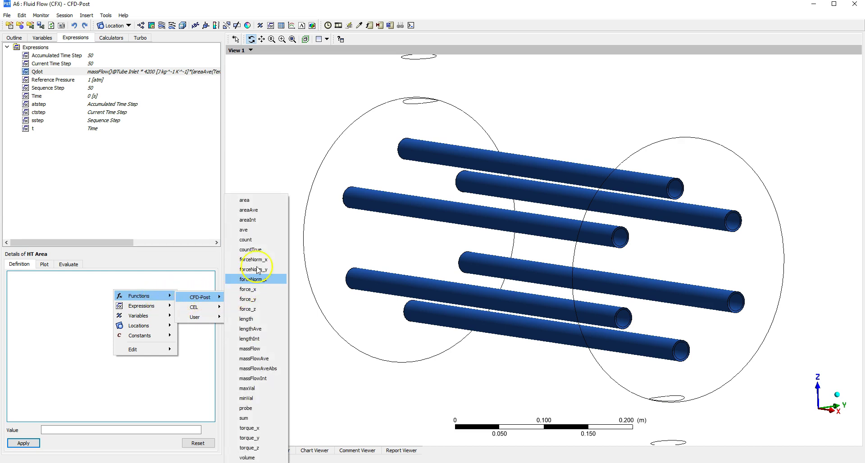
{"action": "left_click", "coordinate": [245, 200]}
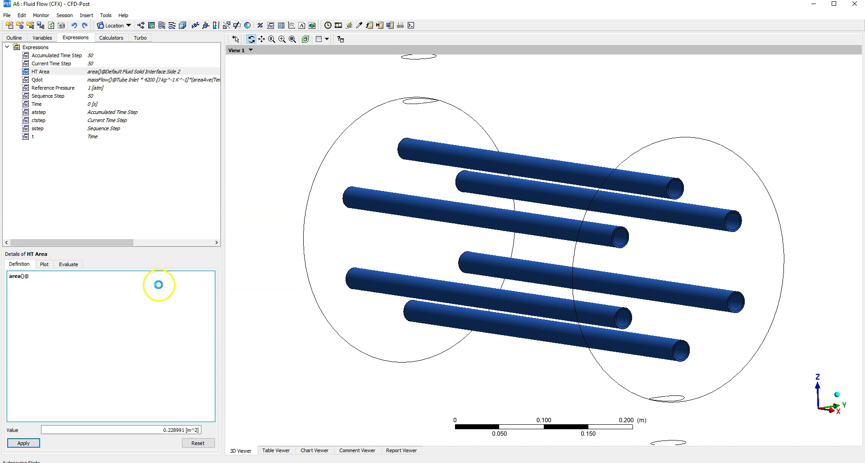
{"action": "left_click", "coordinate": [14, 38]}
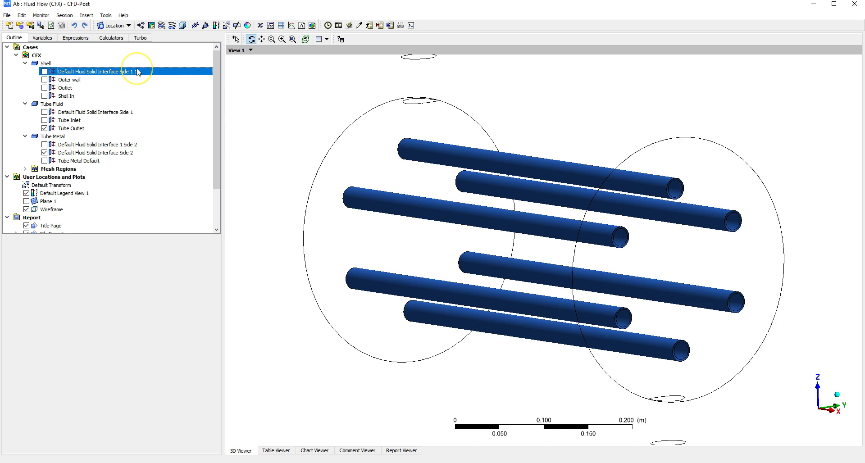
{"action": "left_click", "coordinate": [76, 37]}
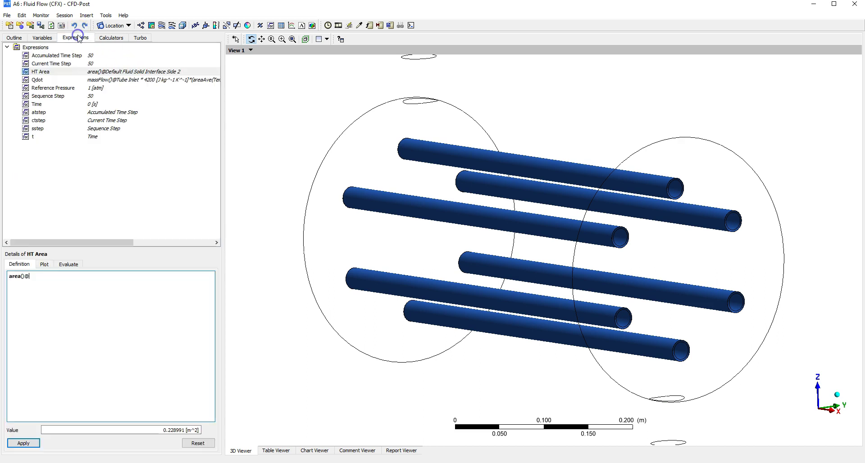
Set the location to Default Fluid Solid Interface Side 1 1 and apply, giving 0.228961 [m^2]
{"action": "right_click", "coordinate": [54, 282]}
{"action": "mouse_move", "coordinate": [106, 288]}
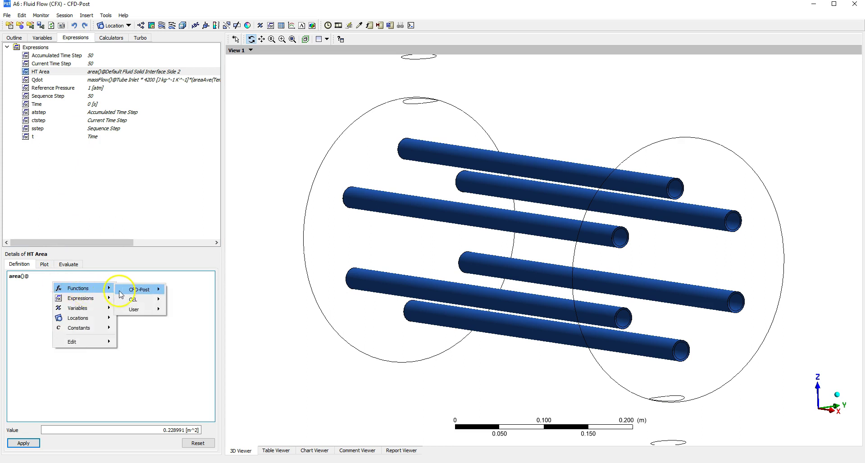
{"action": "mouse_move", "coordinate": [103, 311]}
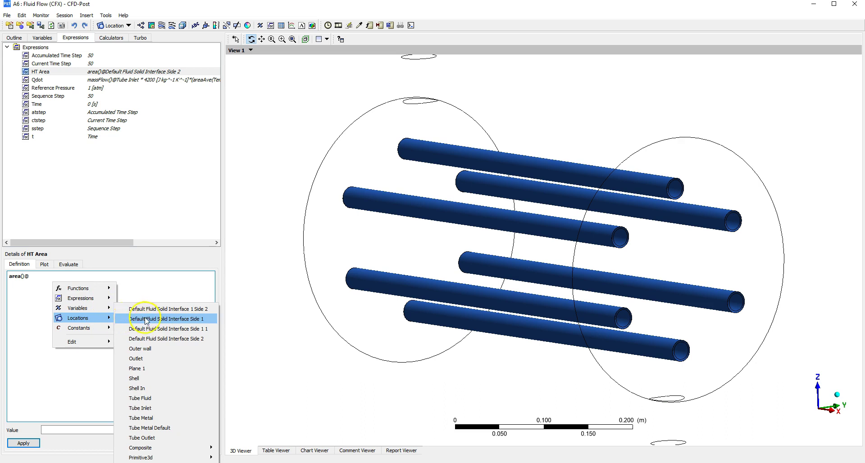
{"action": "left_click", "coordinate": [178, 330]}
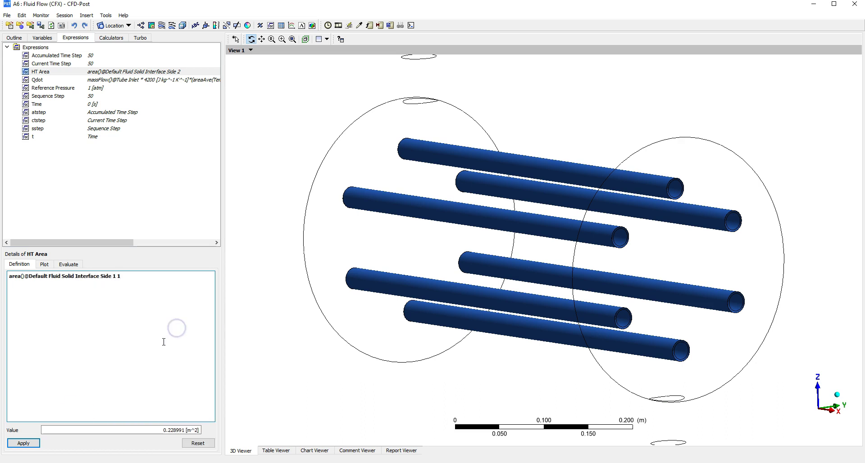
{"action": "left_click", "coordinate": [20, 446]}
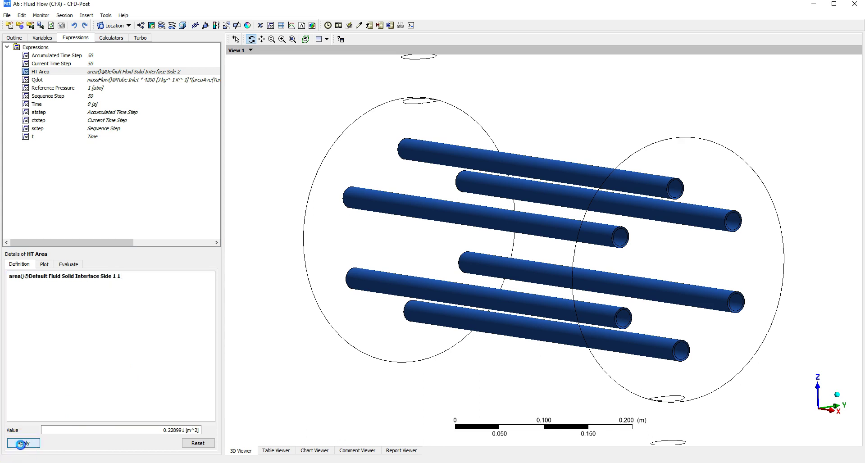
{"action": "left_click", "coordinate": [22, 444]}
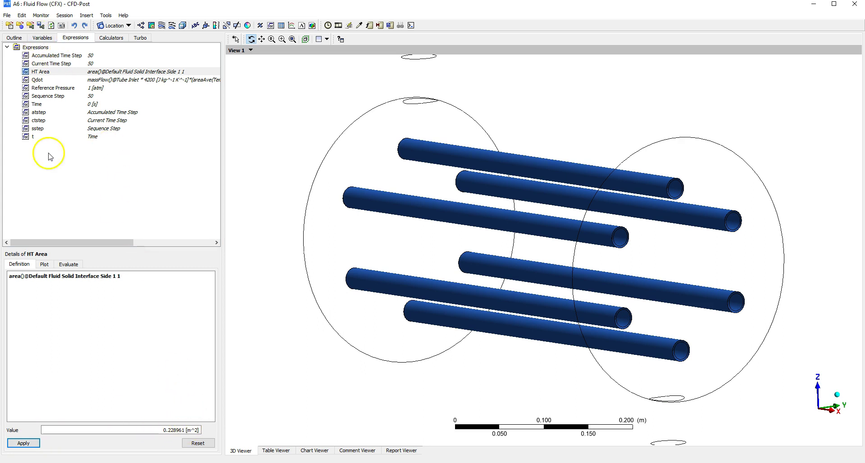
Create a new LMTD expression and check the LMTD formula on the PowerPoint slide
{"action": "right_click", "coordinate": [48, 170]}
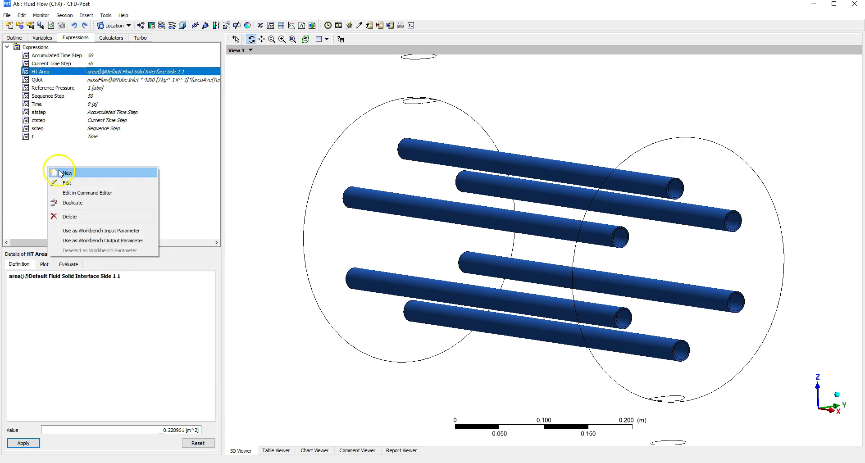
{"action": "left_click", "coordinate": [55, 172]}
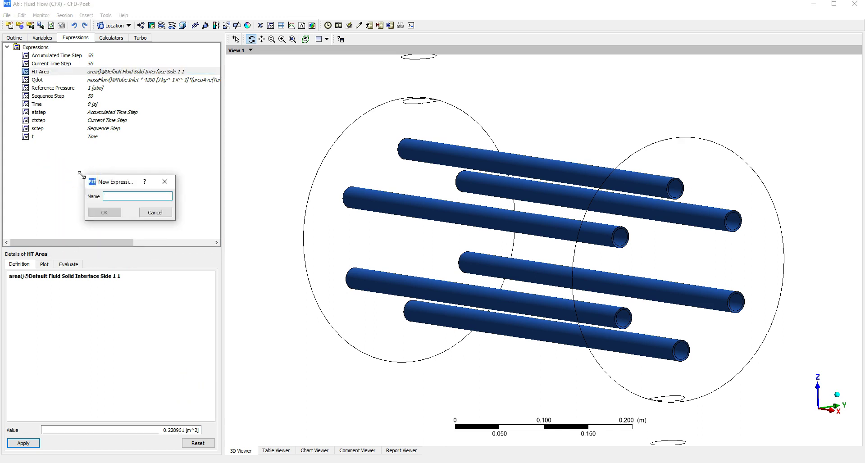
{"action": "type", "text": "LMTD"}
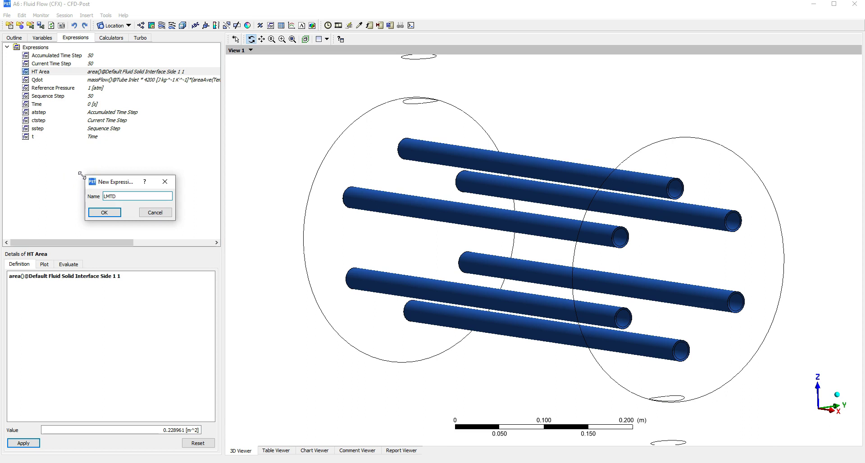
{"action": "left_click", "coordinate": [102, 213]}
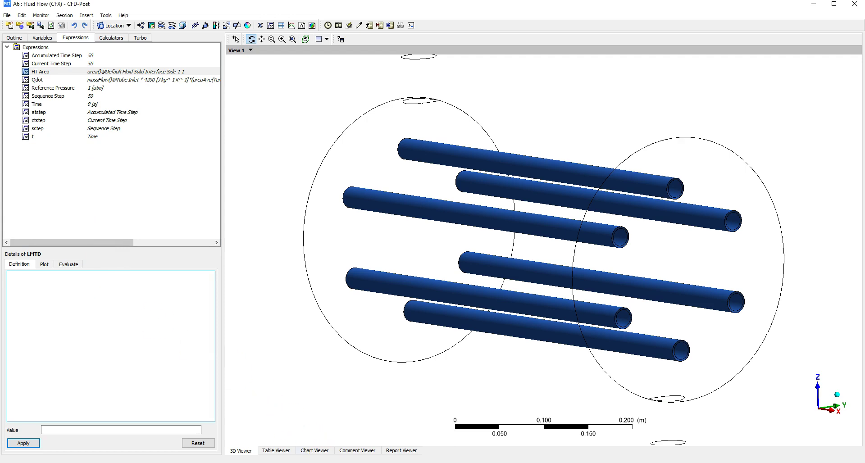
{"action": "left_click", "coordinate": [324, 462]}
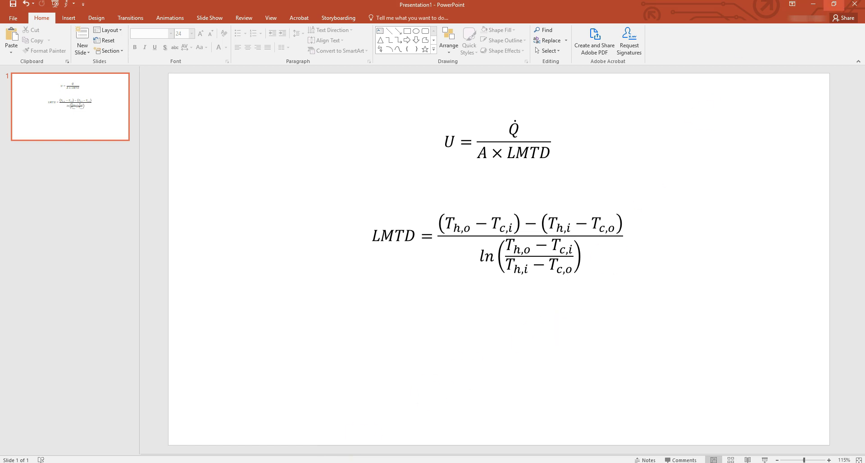
{"action": "left_click", "coordinate": [813, 9]}
{"action": "left_click_drag", "start_coordinate": [389, 223], "coordinate": [438, 217]}
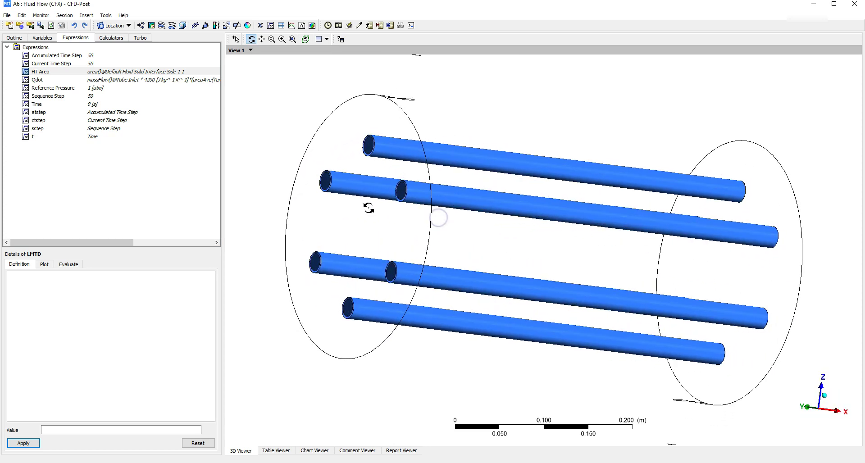
{"action": "left_click", "coordinate": [14, 38]}
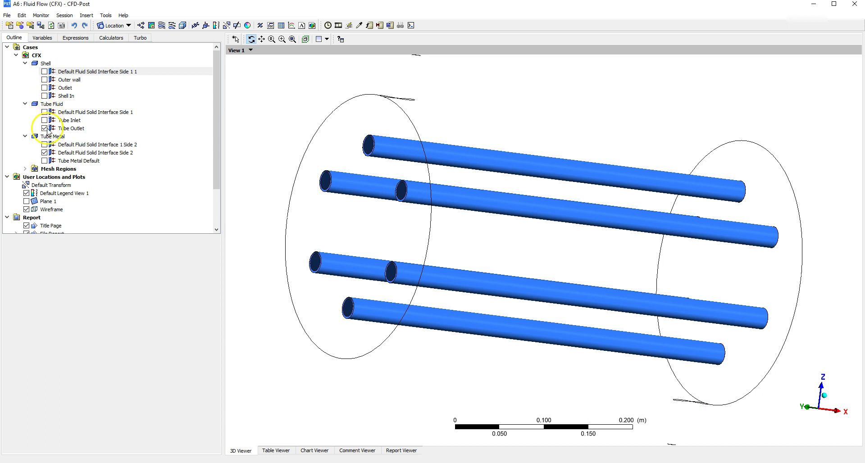
{"action": "left_click", "coordinate": [76, 38]}
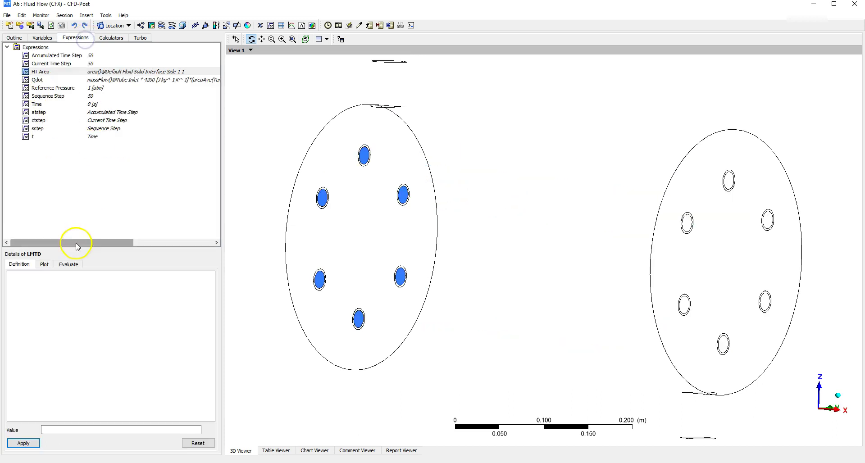
{"action": "right_click", "coordinate": [62, 274]}
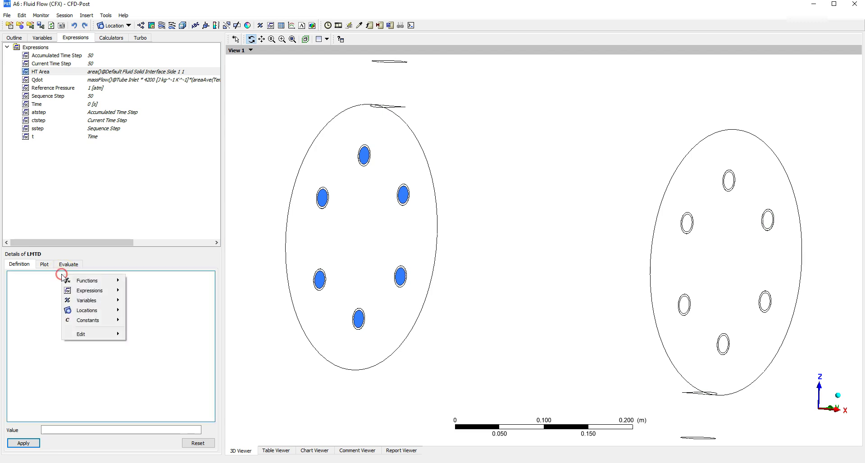
{"action": "mouse_move", "coordinate": [140, 288]}
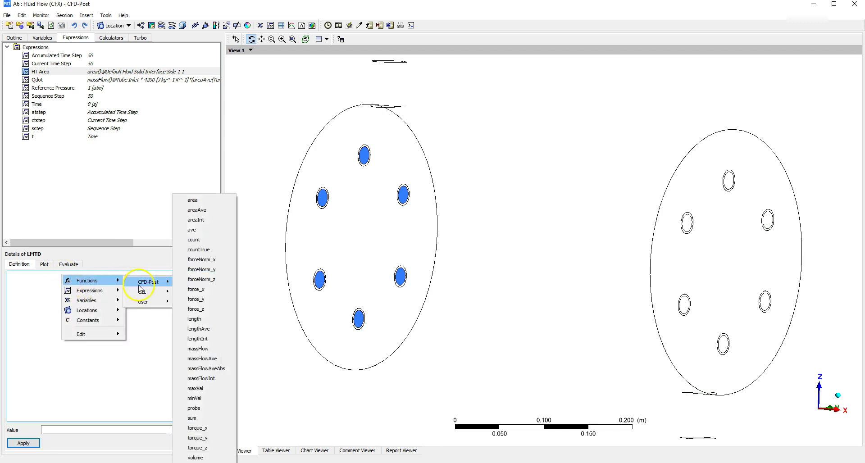
{"action": "left_click", "coordinate": [214, 212]}
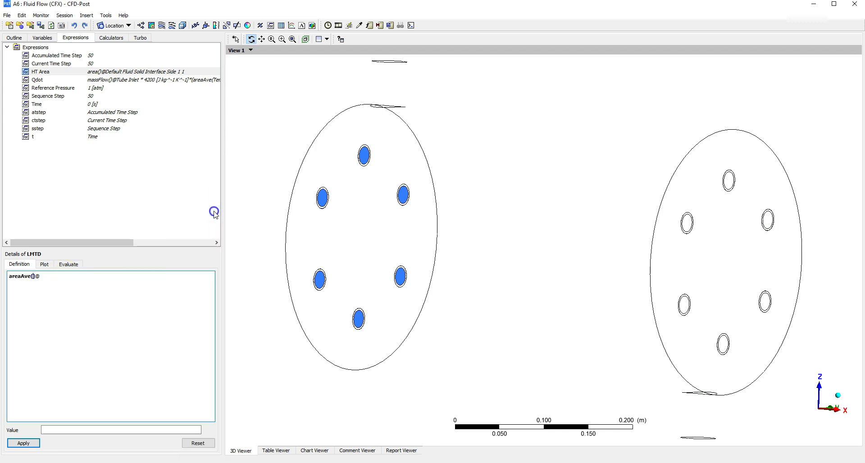
{"action": "type", "text": "Te"}
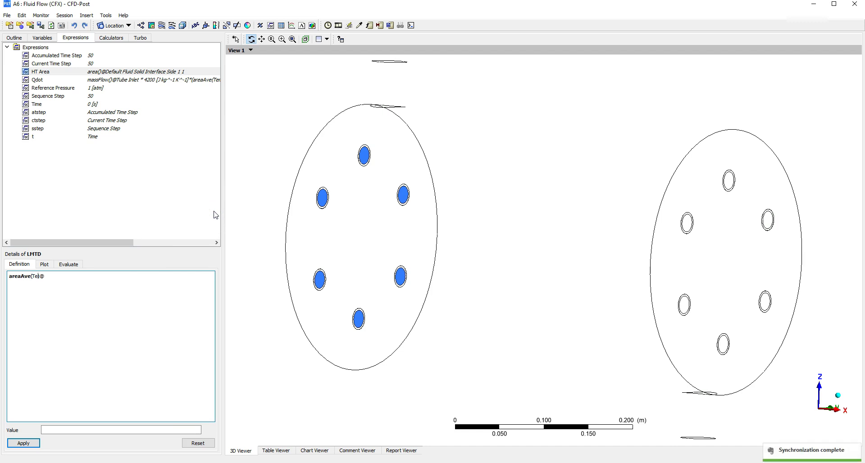
{"action": "type", "text": "mperature"}
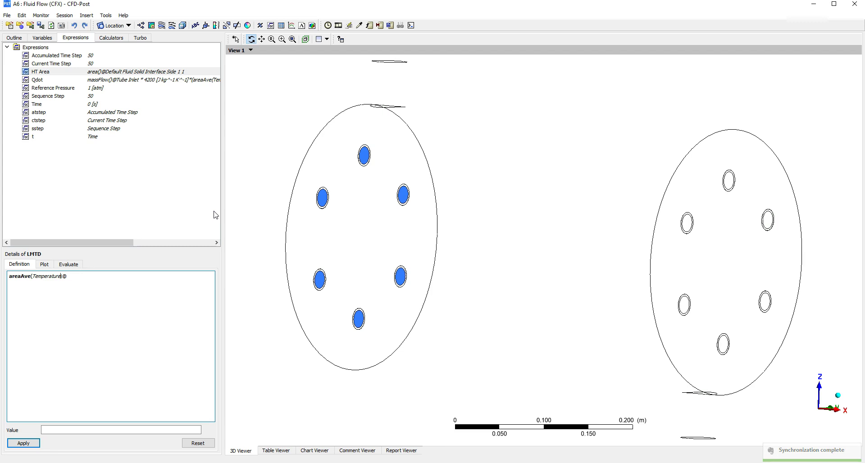
{"action": "left_click", "coordinate": [127, 278]}
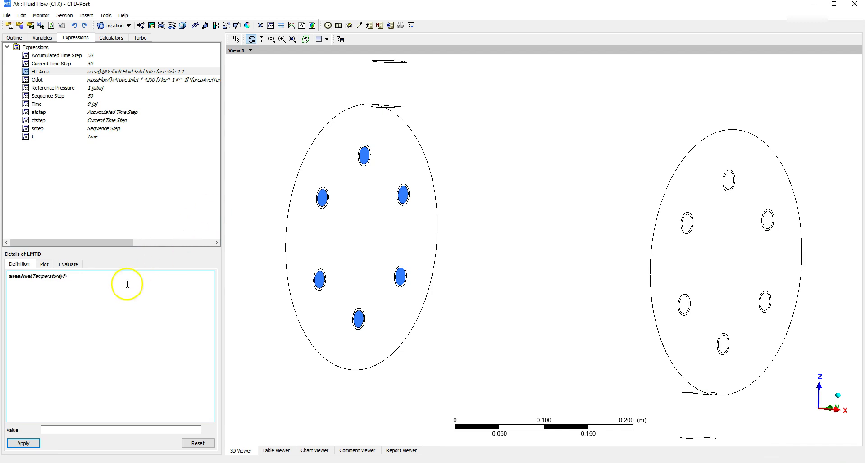
{"action": "right_click", "coordinate": [127, 278]}
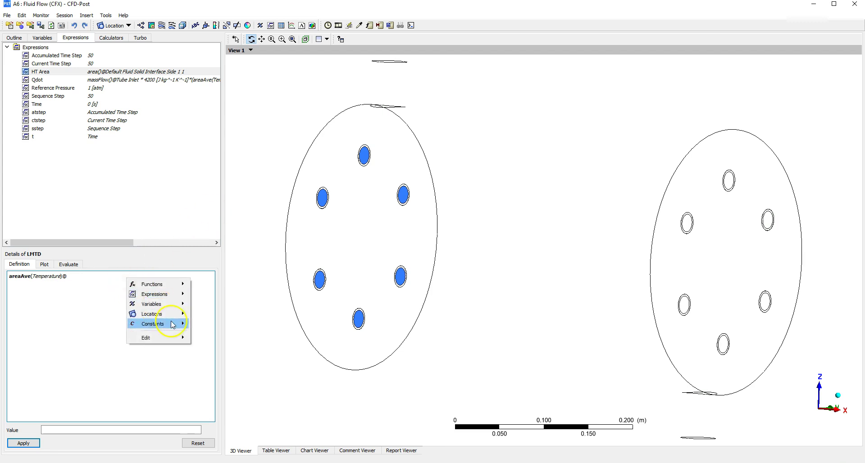
{"action": "mouse_move", "coordinate": [180, 315]}
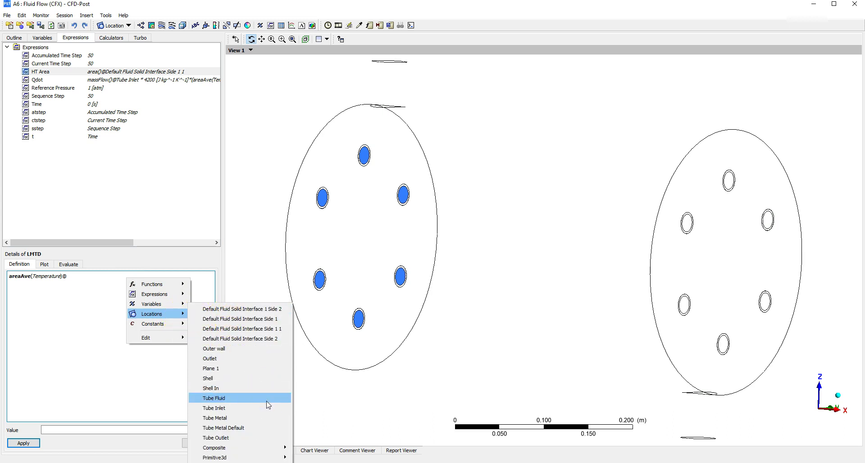
{"action": "left_click", "coordinate": [261, 431]}
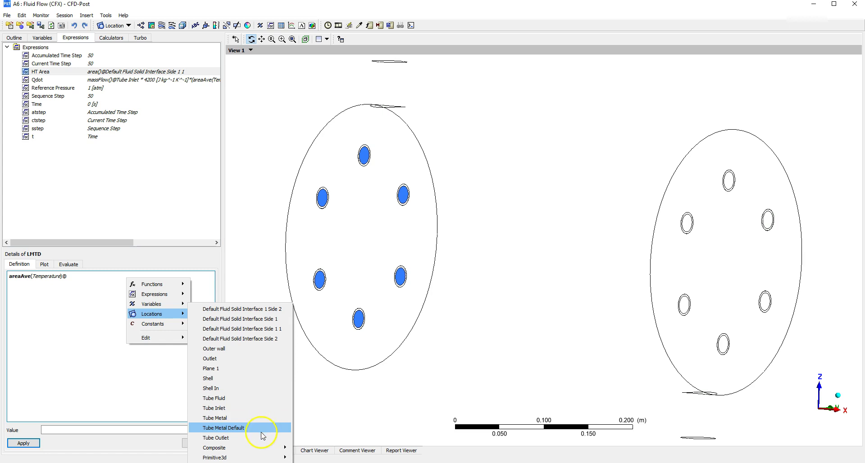
{"action": "left_click", "coordinate": [262, 438]}
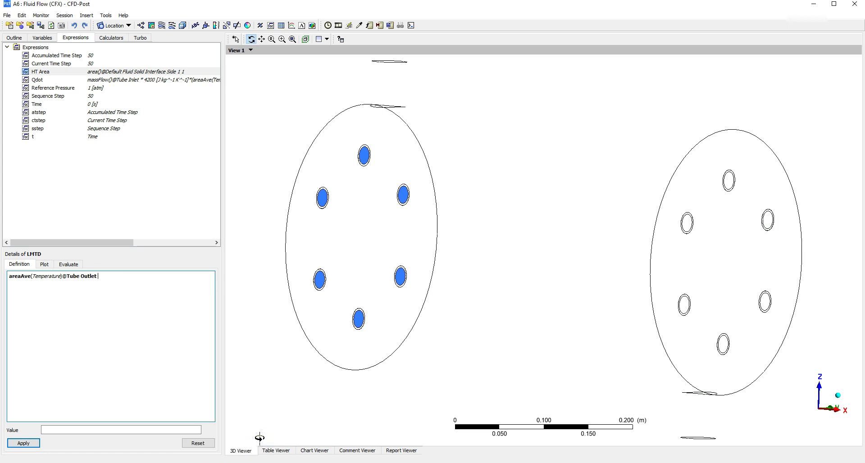
{"action": "left_click", "coordinate": [224, 394]}
Append a minus sign and a pasted copy of areaAve(Temperature)@
{"action": "left_click", "coordinate": [97, 275]}
{"action": "type", "text": "-"}
{"action": "key", "text": "shift+Home"}
{"action": "key", "text": "ctrl+c"}
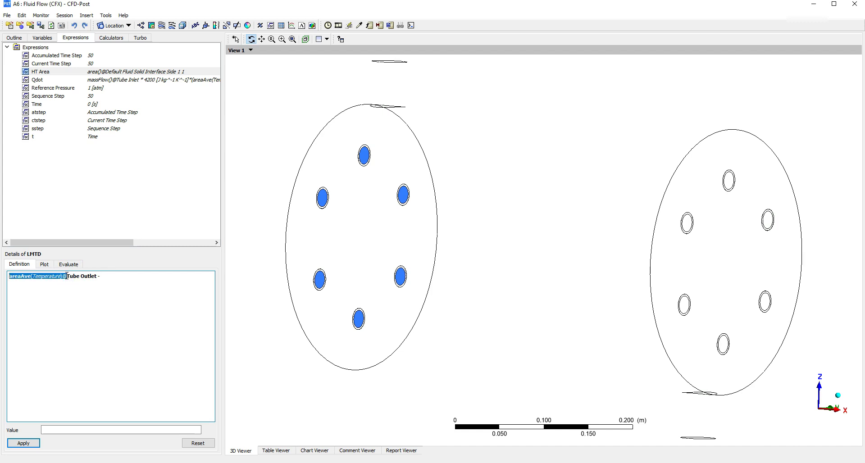
{"action": "key", "text": "End"}
{"action": "key", "text": "ctrl+v"}
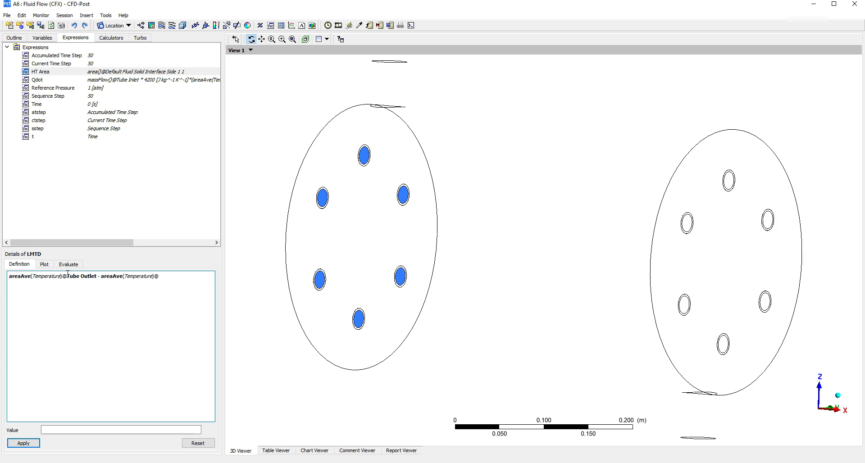
Use Shell In as the second temperature average location and add the brackets
{"action": "right_click", "coordinate": [184, 284]}
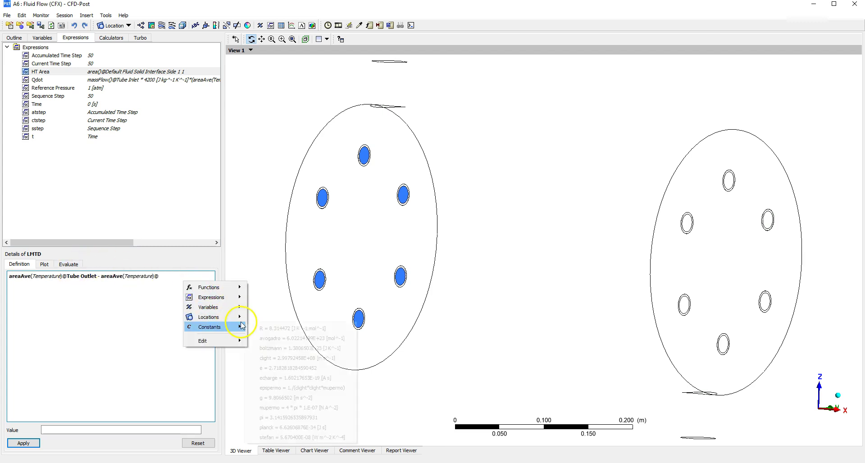
{"action": "mouse_move", "coordinate": [240, 319]}
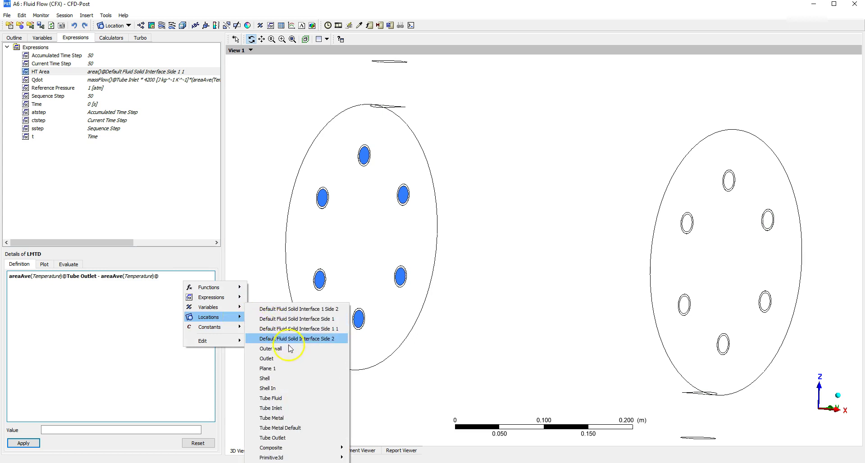
{"action": "left_click", "coordinate": [290, 389]}
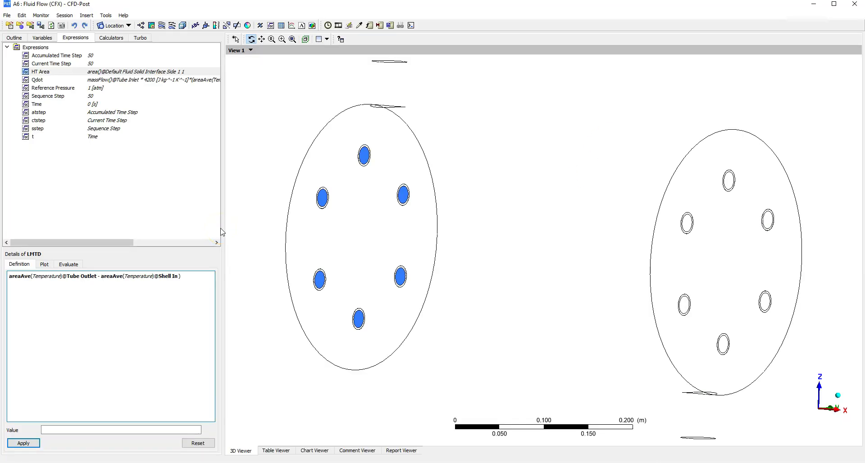
{"action": "type", "text": "("}
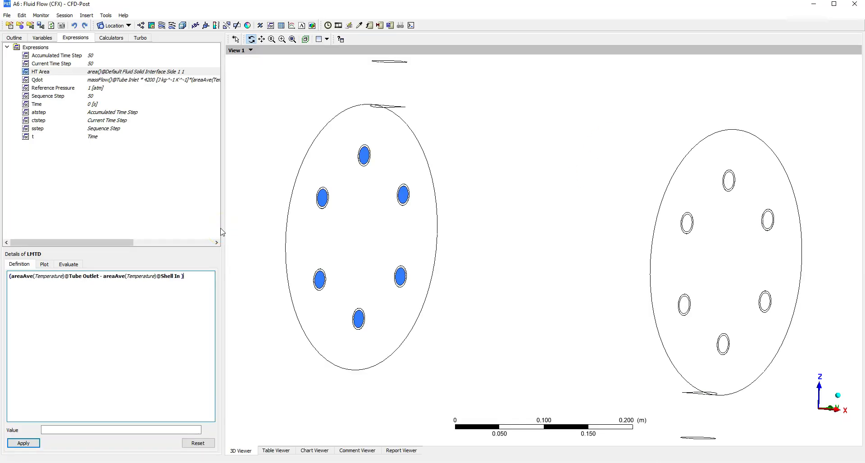
{"action": "type", "text": "-"}
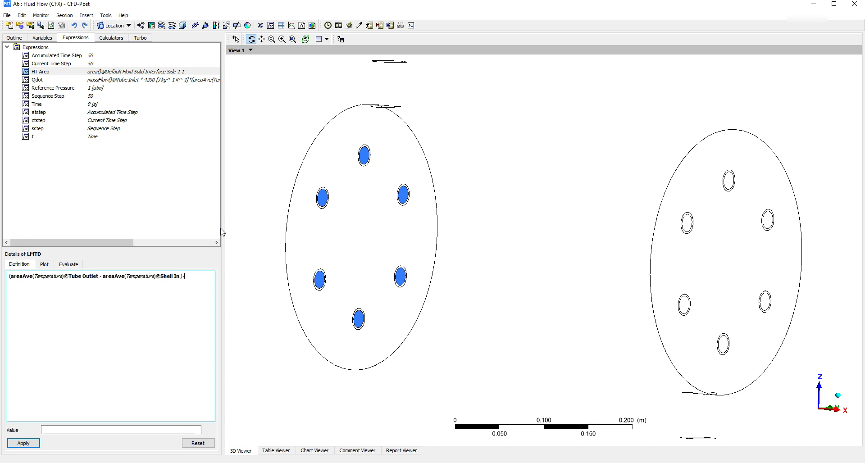
{"action": "key", "text": "Left"}
{"action": "key", "text": "Left"}
{"action": "key", "text": "Left"}
{"action": "key", "text": "shift+Left"}
{"action": "key", "text": "shift+Left"}
{"action": "key", "text": "shift+Left"}
{"action": "key", "text": "shift+Left"}
{"action": "key", "text": "shift+Left"}
{"action": "key", "text": "shift+Left"}
{"action": "key", "text": "shift+Left"}
{"action": "key", "text": "shift+Left"}
{"action": "key", "text": "shift+Left"}
{"action": "key", "text": "shift+Left"}
{"action": "key", "text": "shift+Left"}
{"action": "key", "text": "shift+Left"}
{"action": "key", "text": "shift+Left"}
{"action": "key", "text": "shift+Left"}
{"action": "key", "text": "shift+Left"}
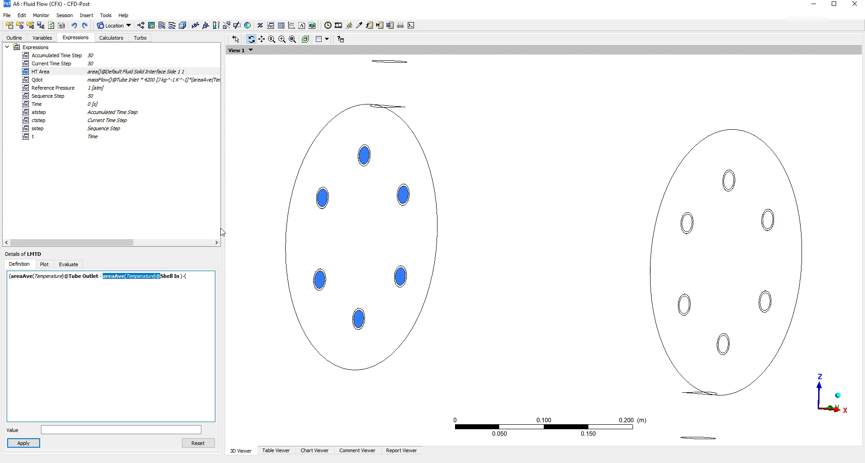
{"action": "key", "text": "End"}
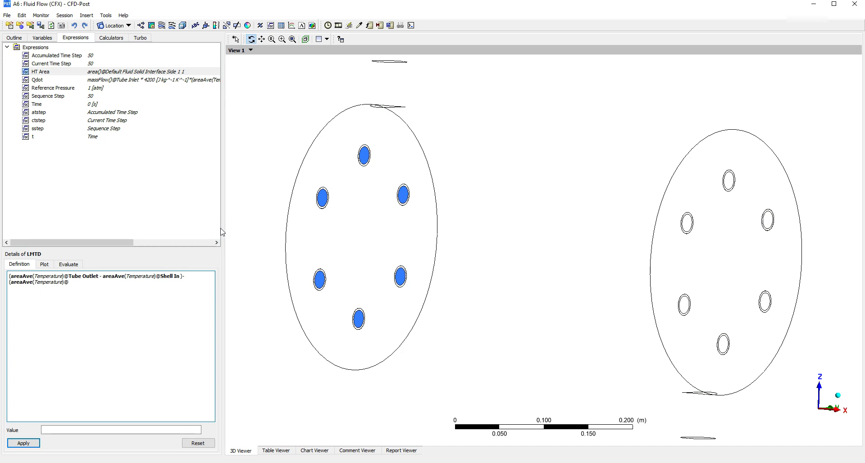
{"action": "right_click", "coordinate": [79, 283]}
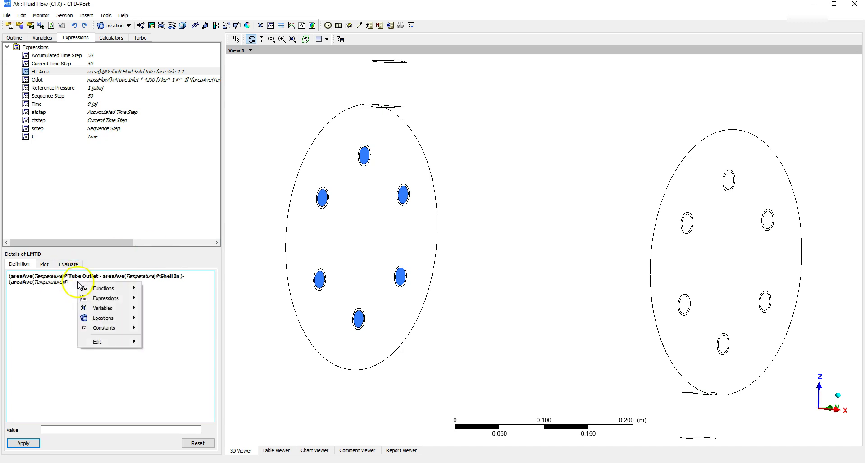
{"action": "mouse_move", "coordinate": [104, 317]}
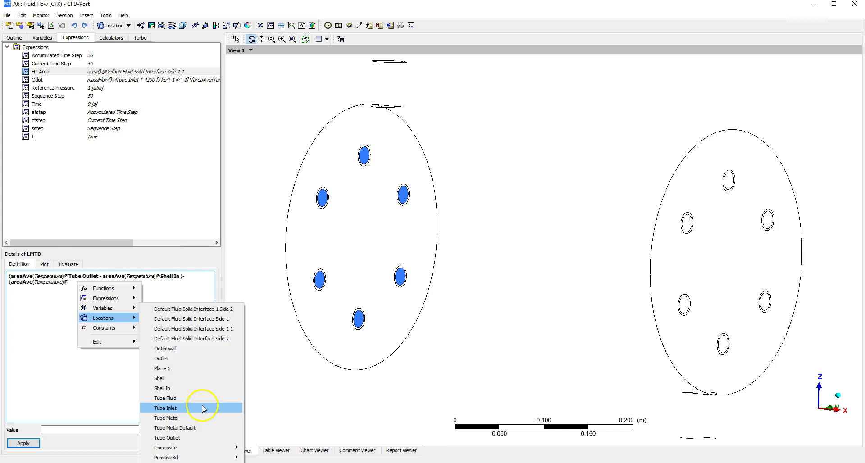
{"action": "left_click", "coordinate": [203, 408]}
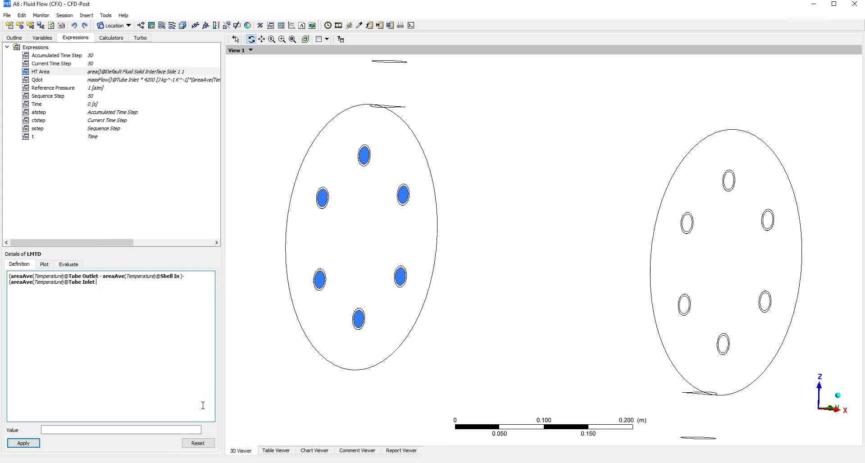
{"action": "key", "text": "ctrl+v"}
{"action": "left_click", "coordinate": [168, 282]}
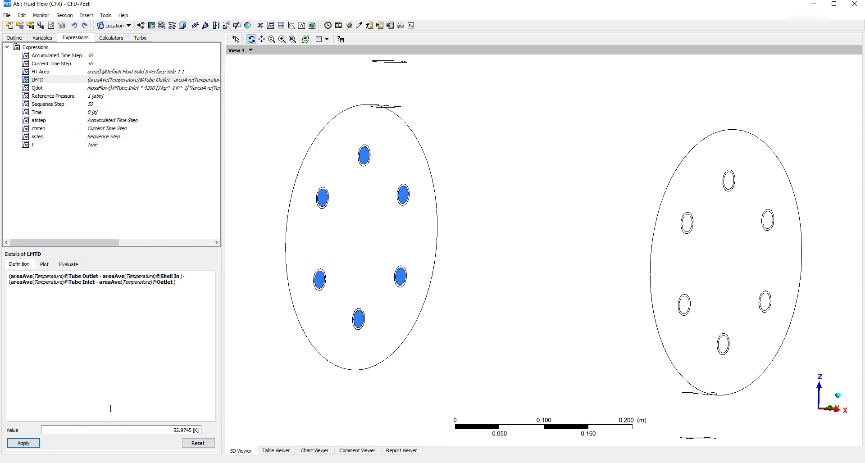
Close the LMTD numerator, start a division with '/(', and check the PowerPoint LMTD formula slide
{"action": "left_click", "coordinate": [180, 286]}
{"action": "type", "text": ")"}
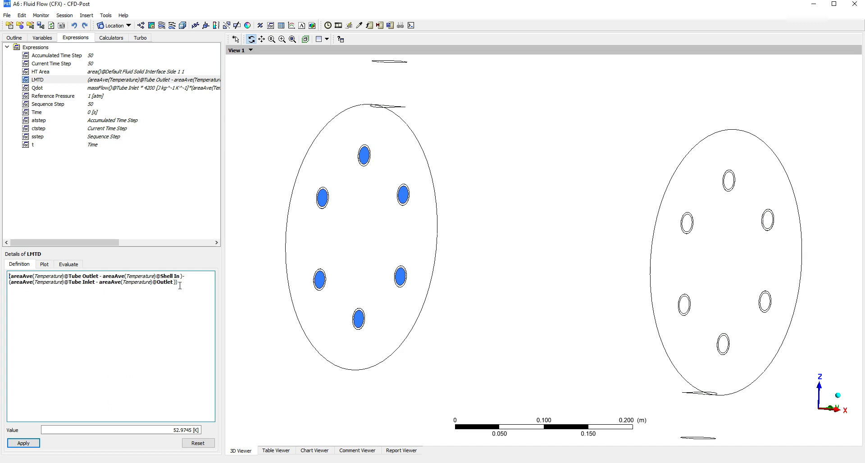
{"action": "type", "text": "("}
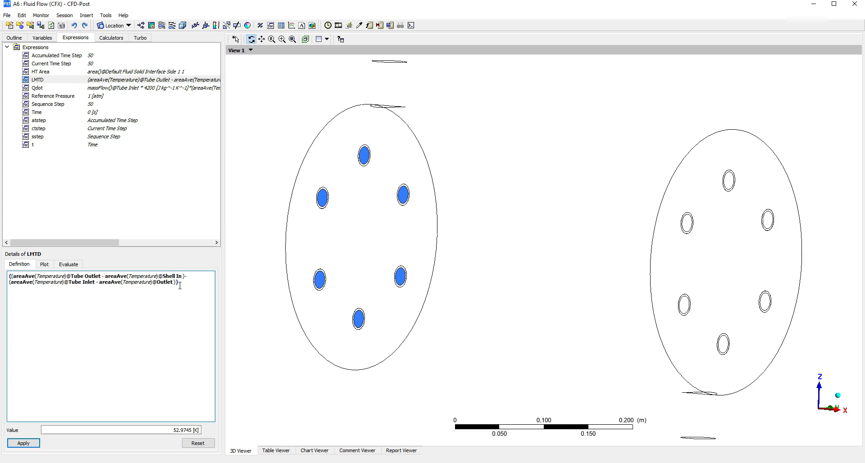
{"action": "type", "text": "("}
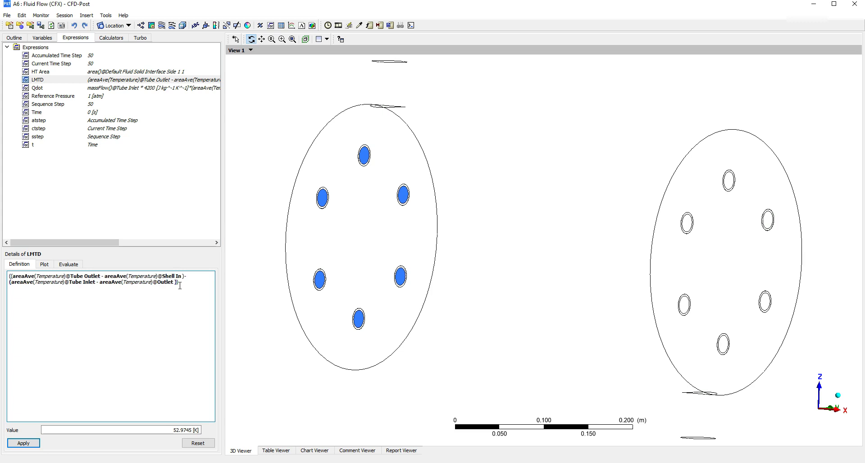
{"action": "type", "text": "/"}
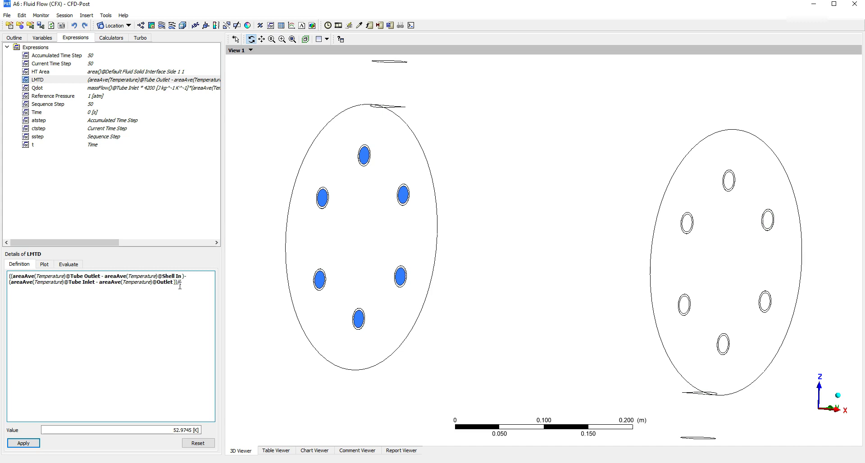
{"action": "type", "text": "("}
{"action": "left_click", "coordinate": [324, 432]}
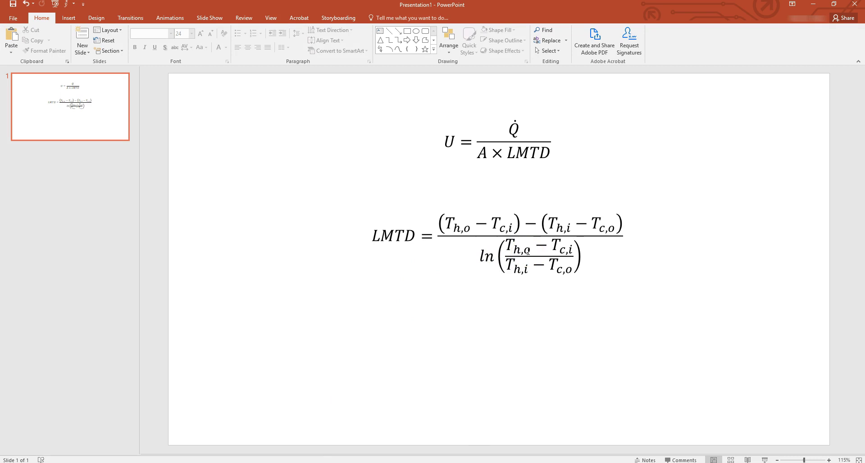
{"action": "left_click", "coordinate": [814, 7]}
Insert the ln( function into the LMTD definition and check the PowerPoint formula slide
{"action": "left_click", "coordinate": [496, 112]}
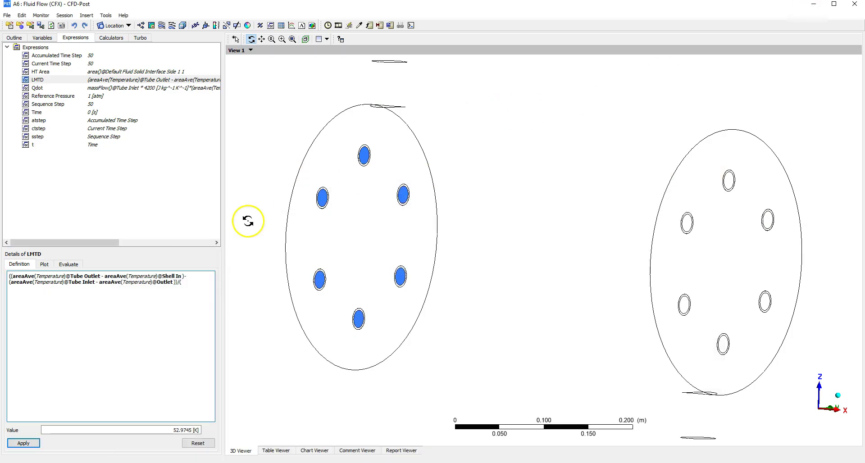
{"action": "right_click", "coordinate": [207, 284]}
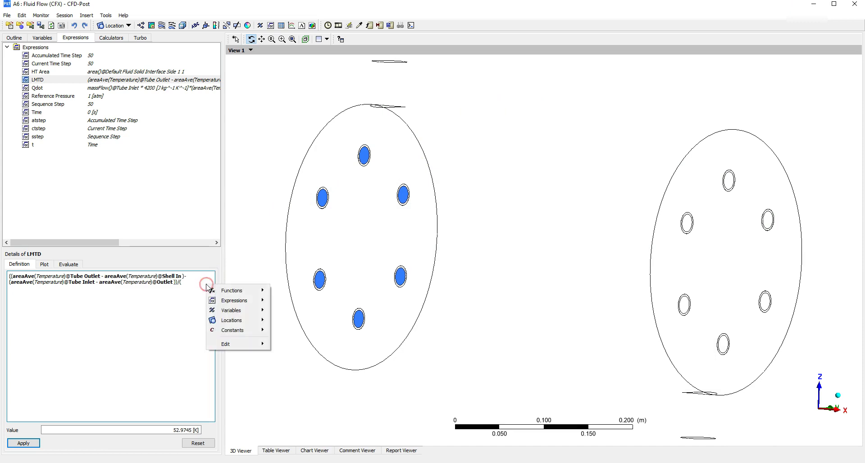
{"action": "mouse_move", "coordinate": [264, 291]}
{"action": "mouse_move", "coordinate": [295, 302]}
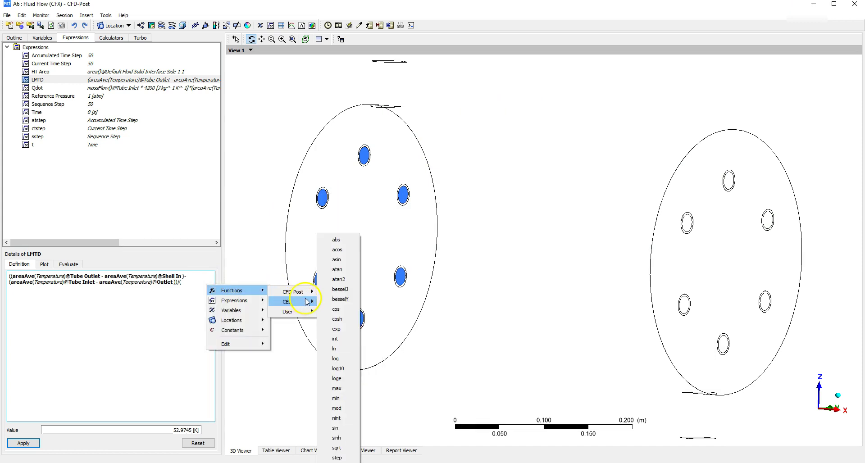
{"action": "left_click", "coordinate": [347, 349]}
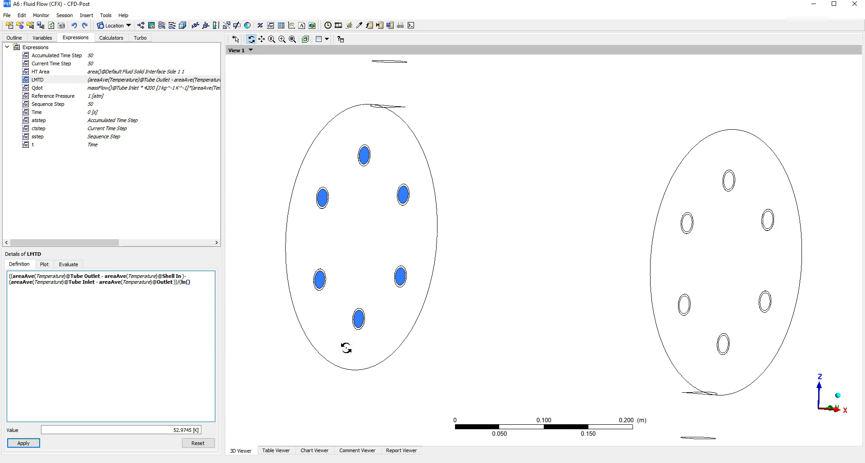
{"action": "type", "text": "("}
{"action": "left_click", "coordinate": [321, 410]}
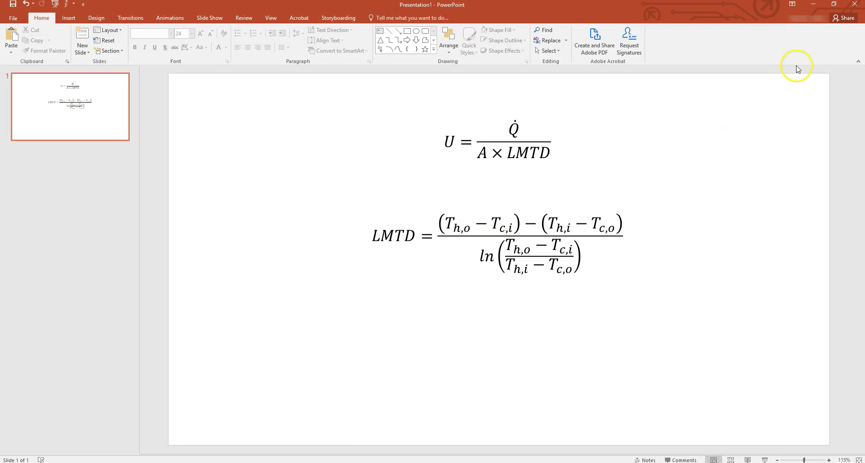
{"action": "left_click", "coordinate": [813, 4]}
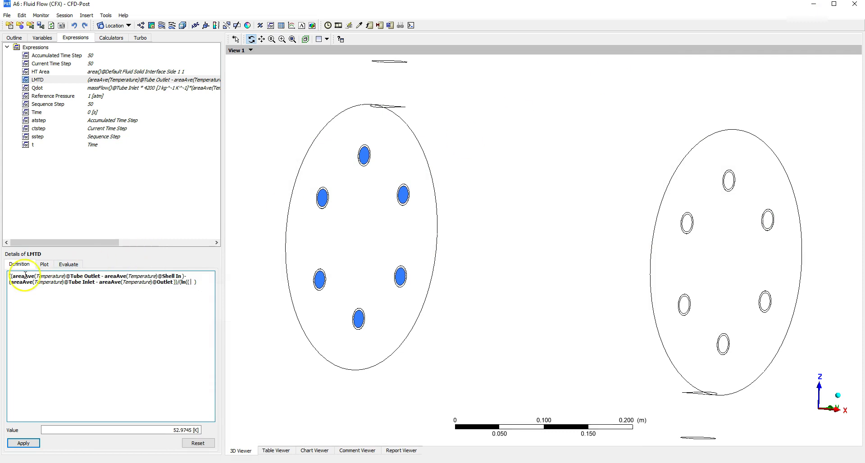
Close the term after Shell In and paste the Tube Outlet − Shell In difference inside ln
{"action": "left_click", "coordinate": [102, 276]}
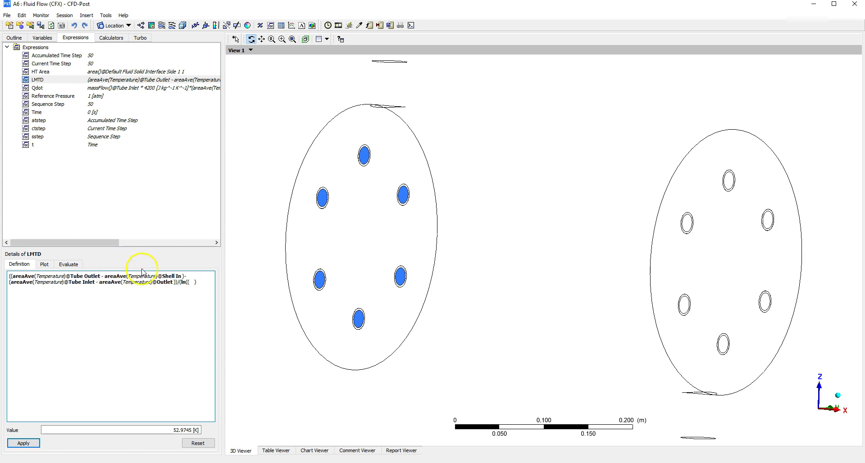
{"action": "left_click", "coordinate": [183, 276]}
{"action": "type", "text": ")"}
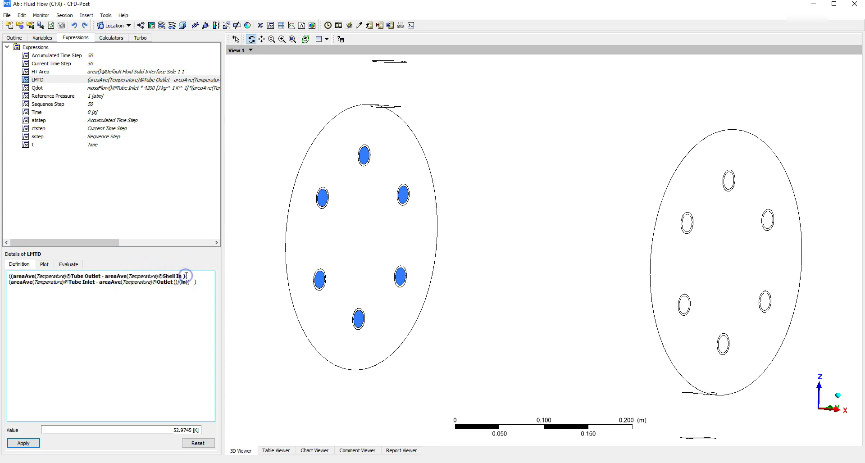
{"action": "triple_click", "coordinate": [197, 284]}
{"action": "left_click", "coordinate": [194, 282]}
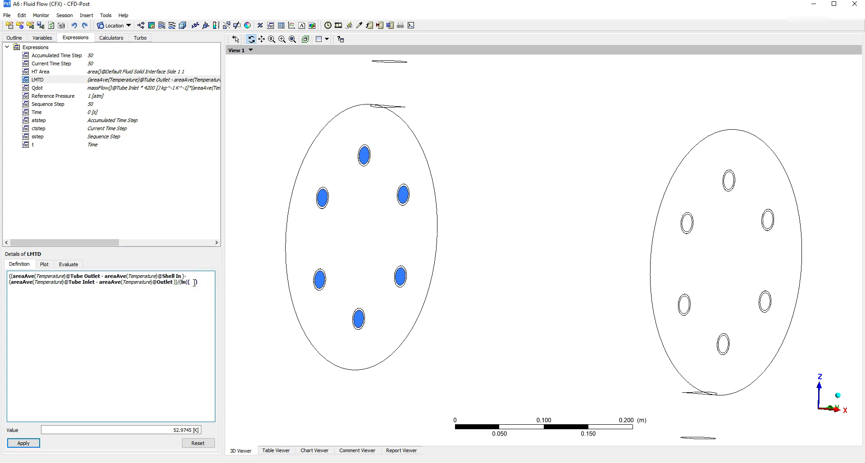
{"action": "type", "text": "(areaAve(Temperature)@Tube Outlet - areaAve(Temperature)@Shell In )"}
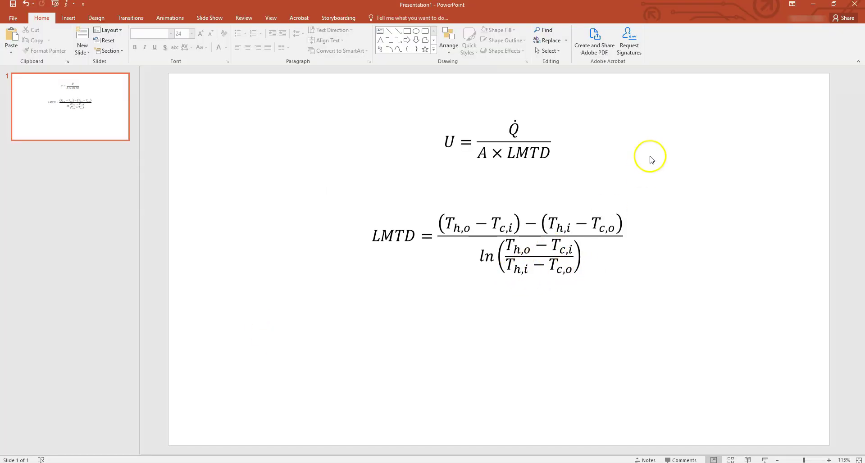
Divide by the Tube Inlet − Outlet group inside ln and apply, giving LMTD 60.1905 K
{"action": "left_click", "coordinate": [813, 5]}
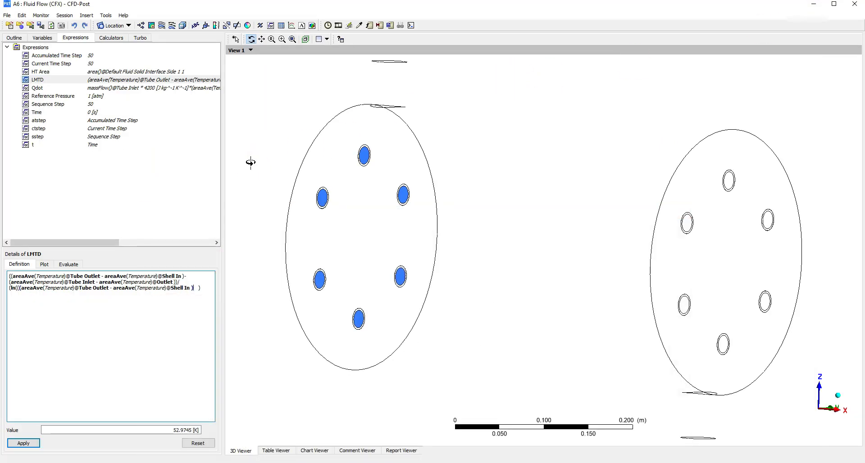
{"action": "type", "text": "/"}
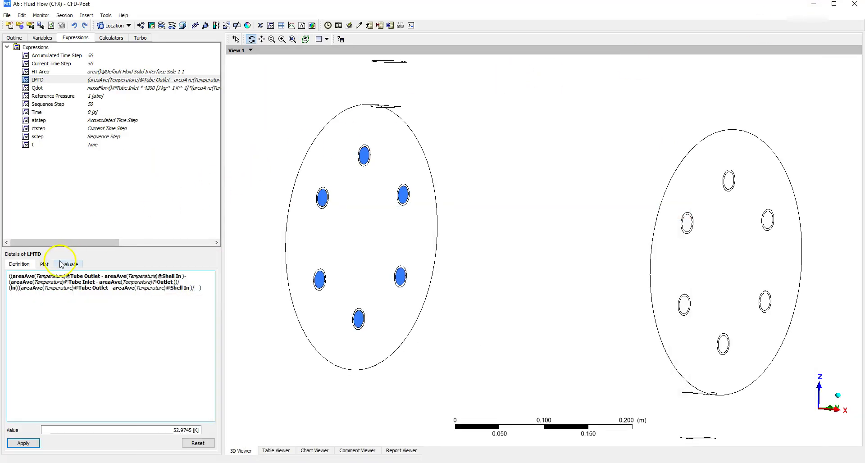
{"action": "double_click", "coordinate": [10, 282]}
{"action": "key", "text": "ctrl+c"}
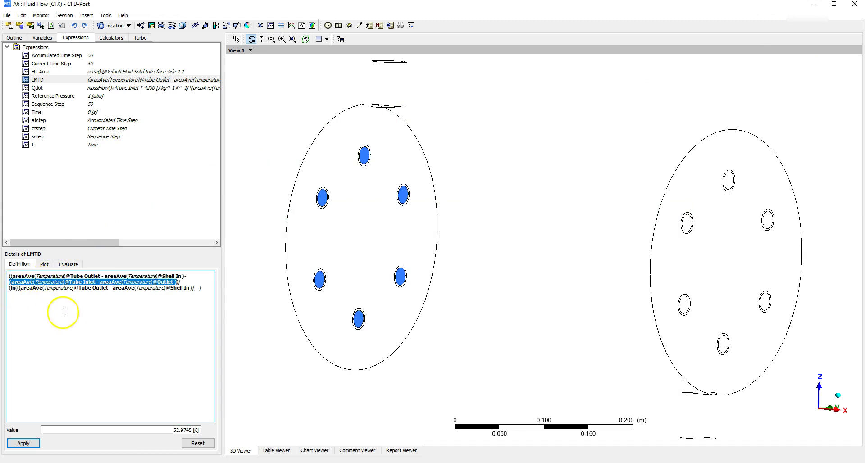
{"action": "left_click", "coordinate": [198, 287]}
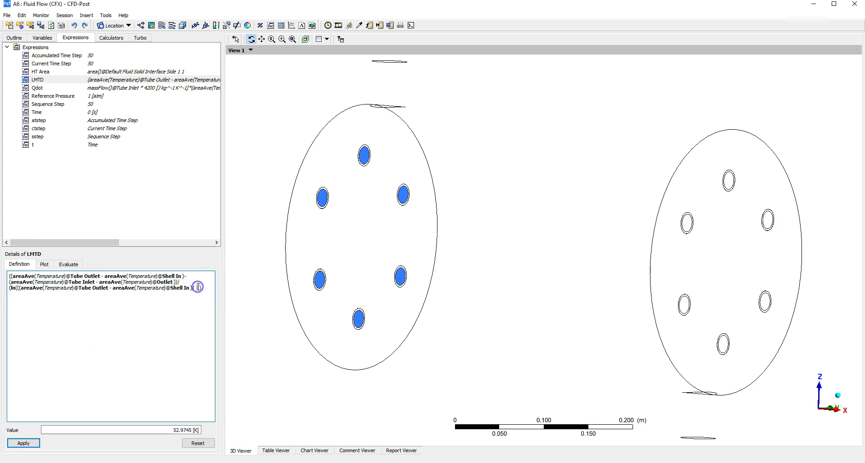
{"action": "key", "text": "ctrl+v"}
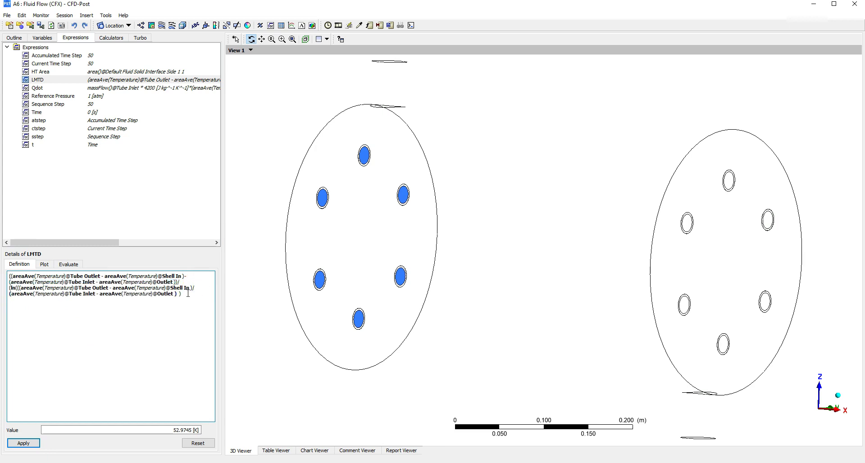
{"action": "left_click", "coordinate": [185, 293]}
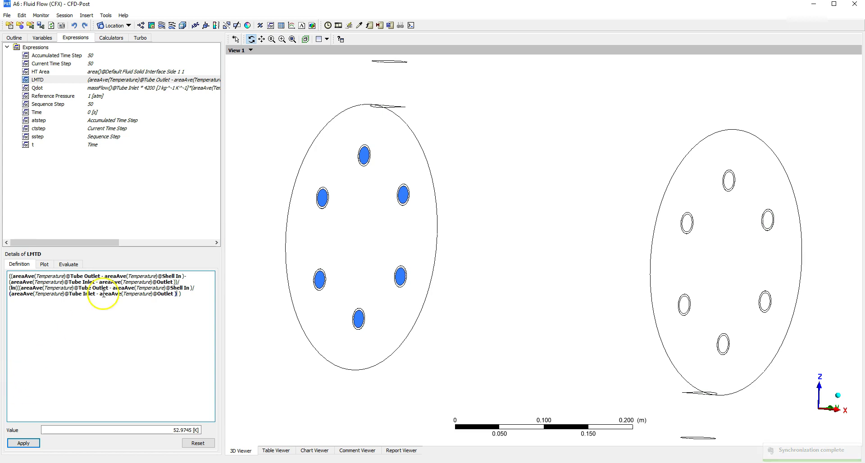
{"action": "left_click", "coordinate": [23, 443]}
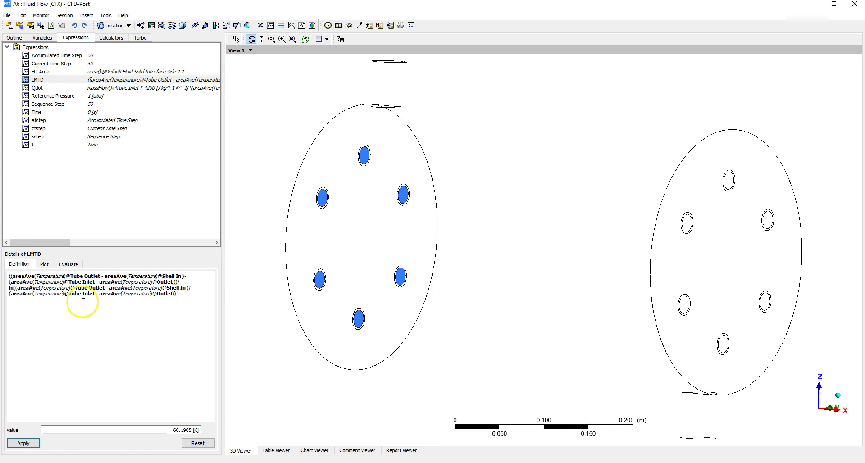
Browse the Definition insert menu without adding anything, then bring up the Expressions list context menu
{"action": "right_click", "coordinate": [74, 314]}
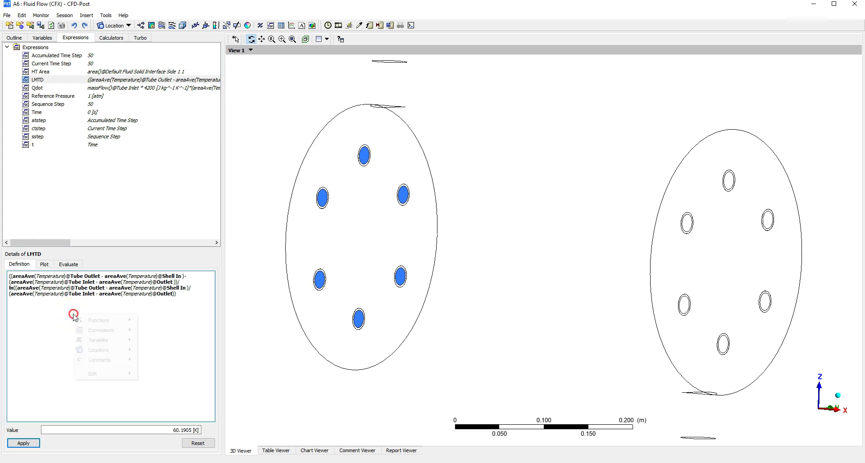
{"action": "mouse_move", "coordinate": [121, 354]}
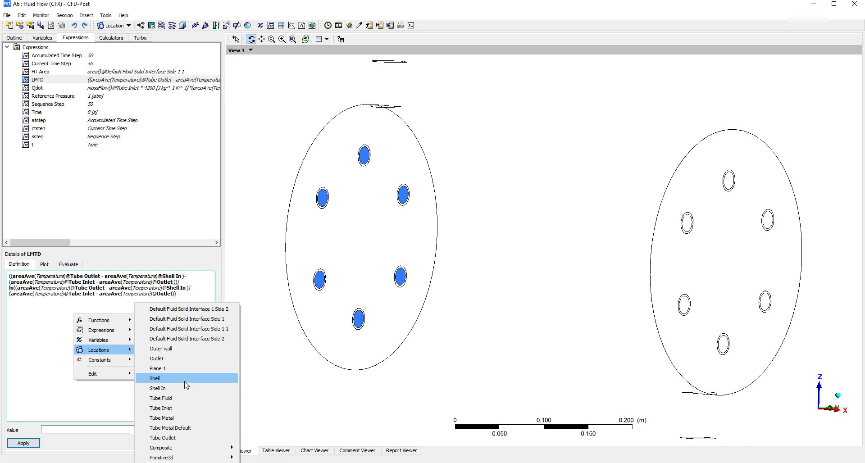
{"action": "left_click", "coordinate": [120, 396]}
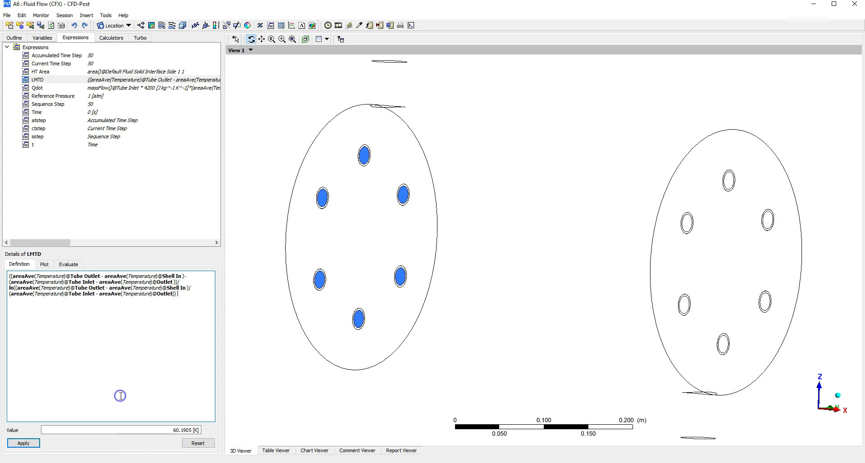
{"action": "right_click", "coordinate": [40, 167]}
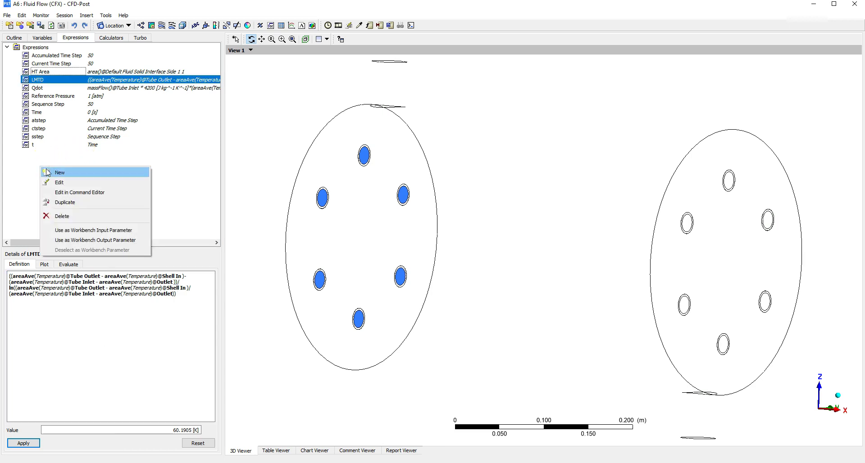
Create expression U as Qdot/(HT Area*LMTD) and apply it, giving -1060.68 W m^-2 K^-1
{"action": "left_click", "coordinate": [48, 172]}
{"action": "type", "text": "U"}
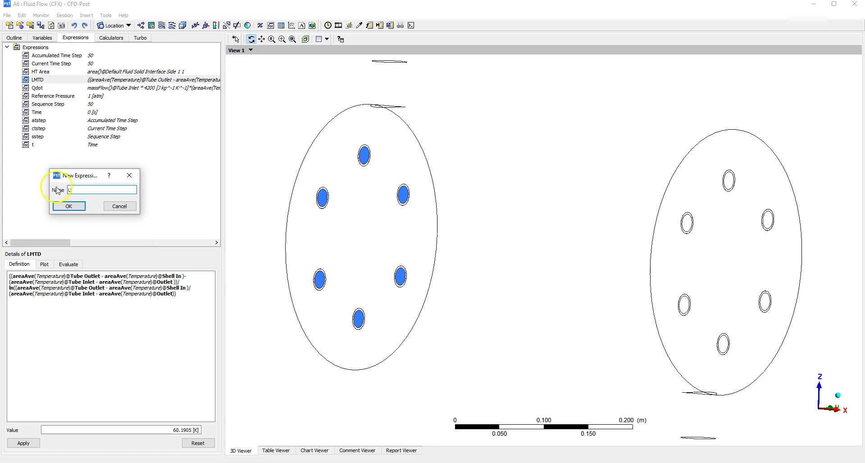
{"action": "left_click", "coordinate": [65, 205]}
{"action": "left_click", "coordinate": [50, 280]}
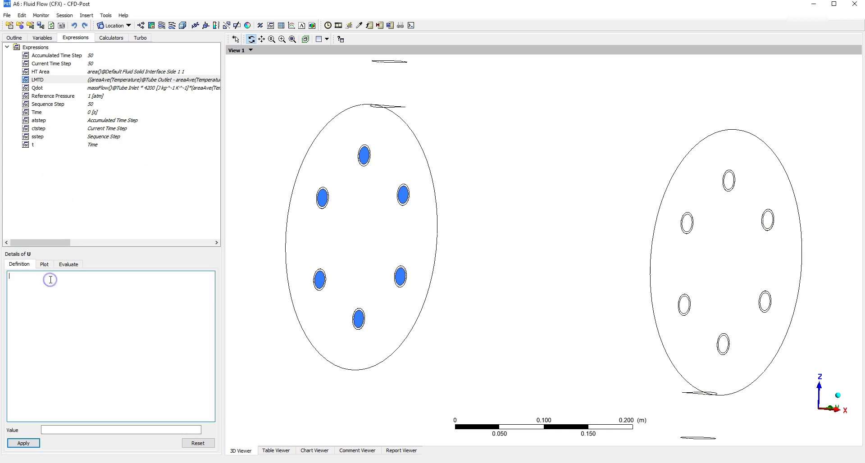
{"action": "type", "text": "Qdot*"}
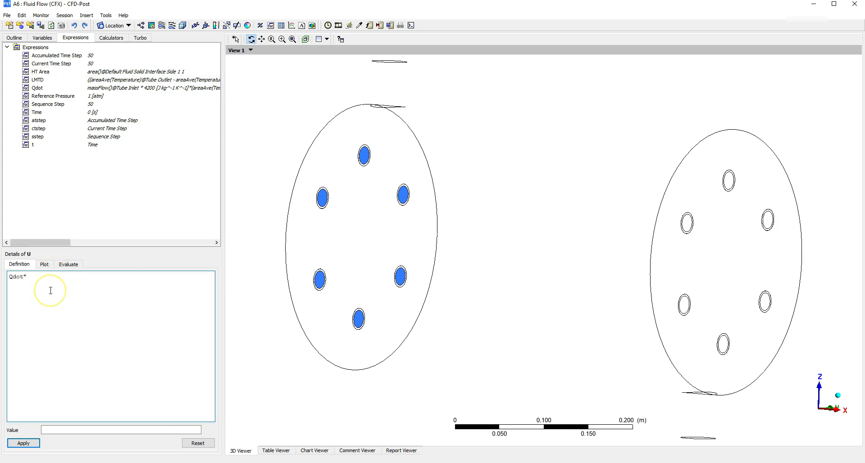
{"action": "key", "text": "BackSpace"}
{"action": "type", "text": "/(HT Area*"}
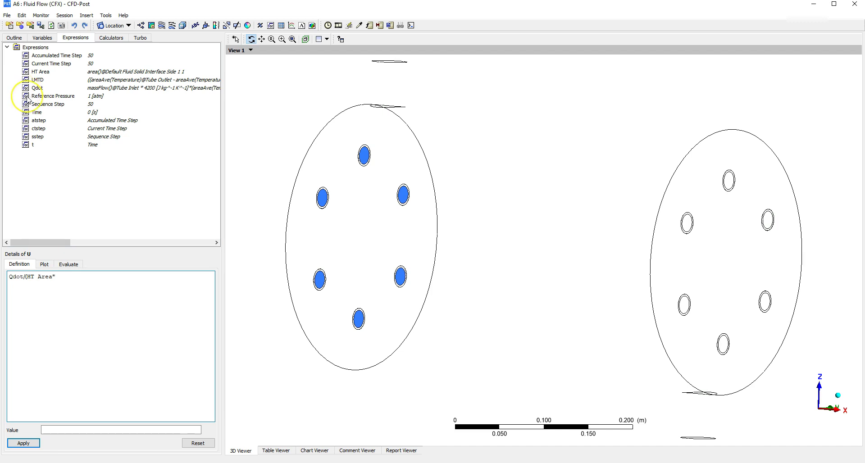
{"action": "type", "text": "LMTD)"}
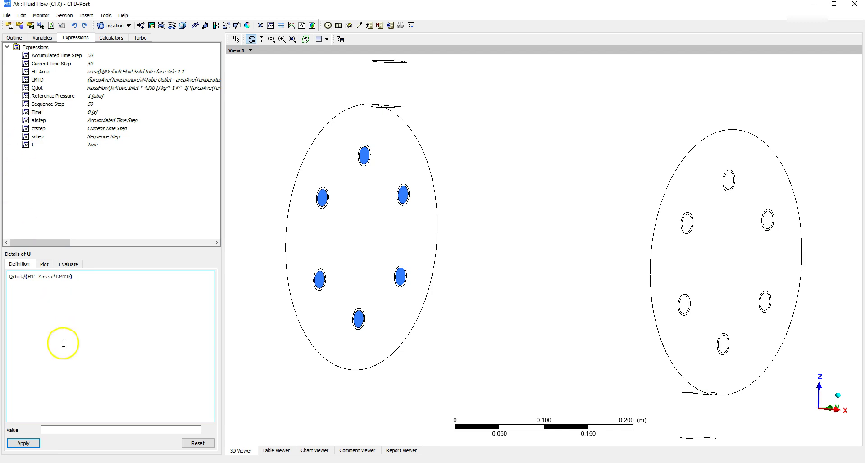
{"action": "left_click", "coordinate": [18, 443]}
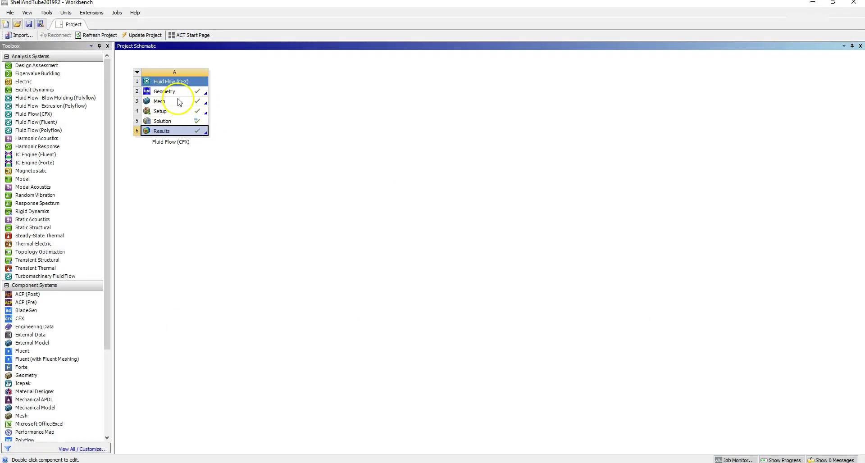
Open the Fluid Flow (CFX) mesh in ANSYS Meshing and insert an Inflation control under Mesh
{"action": "left_click", "coordinate": [178, 100]}
{"action": "double_click", "coordinate": [178, 100]}
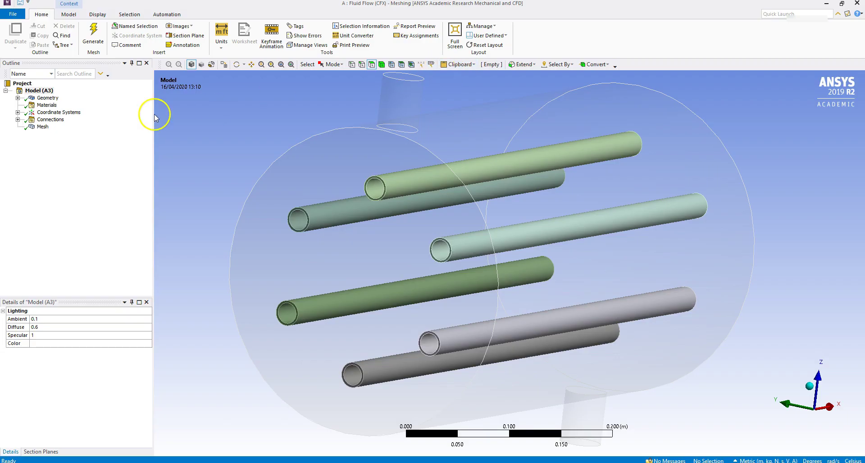
{"action": "left_click", "coordinate": [42, 130]}
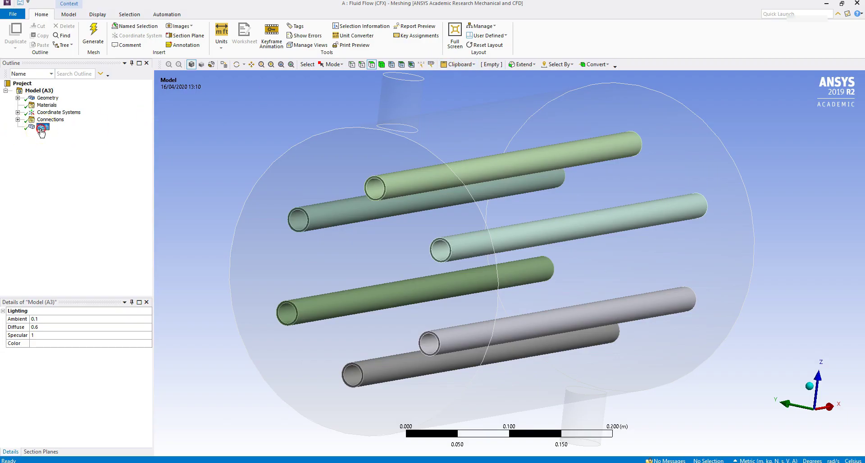
{"action": "right_click", "coordinate": [42, 130]}
{"action": "mouse_move", "coordinate": [65, 136]}
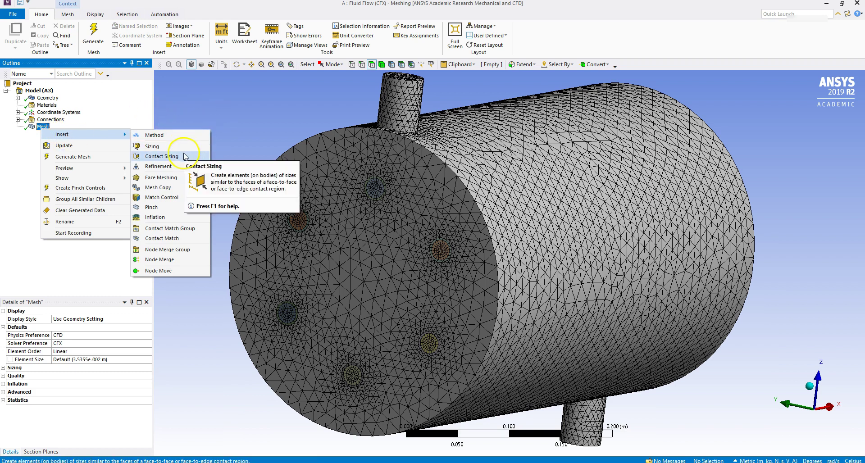
{"action": "left_click", "coordinate": [174, 220]}
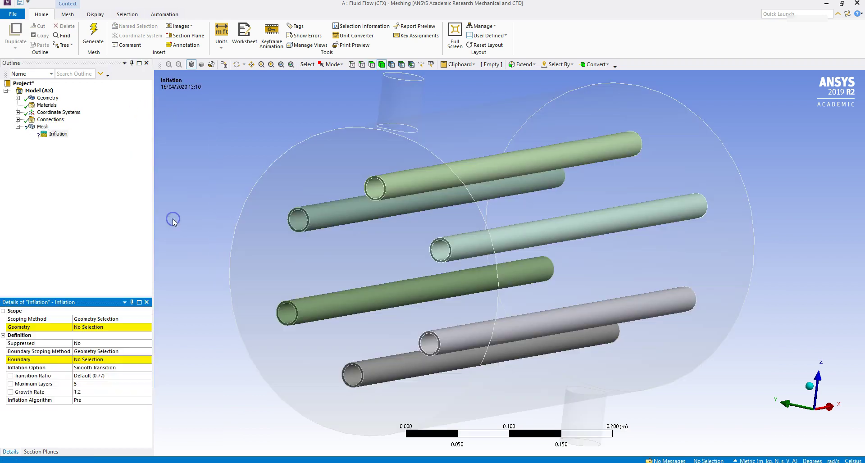
Scope the Inflation control to the shell fluid body and hide all other bodies
{"action": "left_click", "coordinate": [108, 327]}
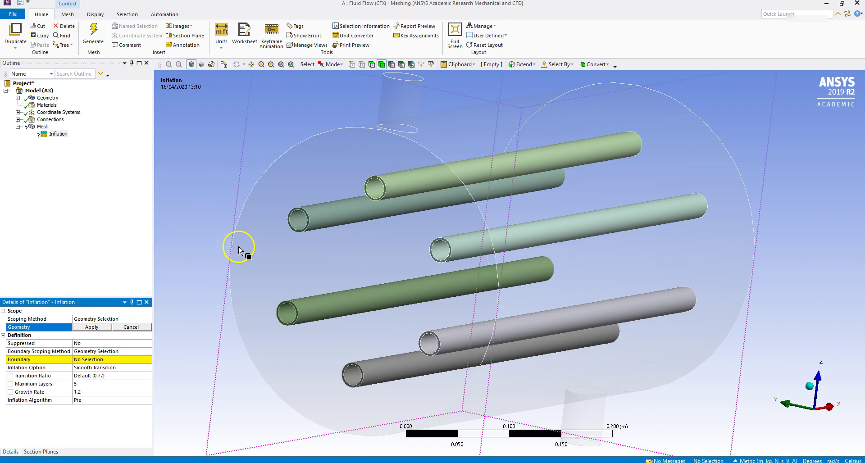
{"action": "left_click", "coordinate": [254, 247]}
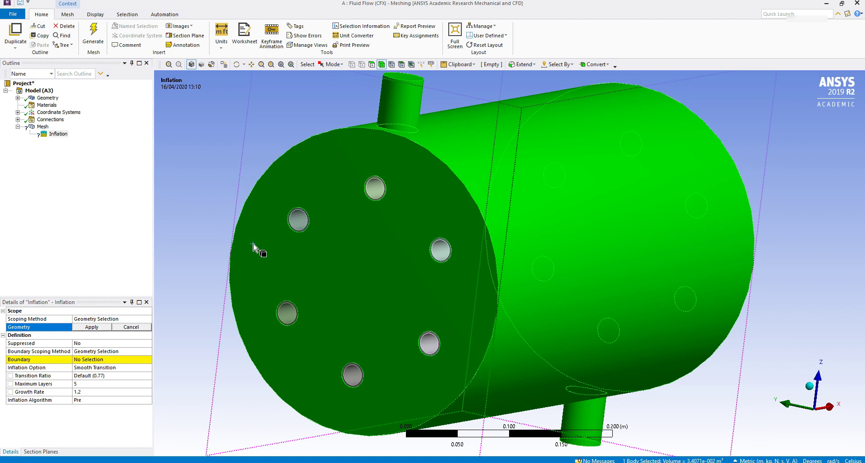
{"action": "left_click", "coordinate": [86, 327]}
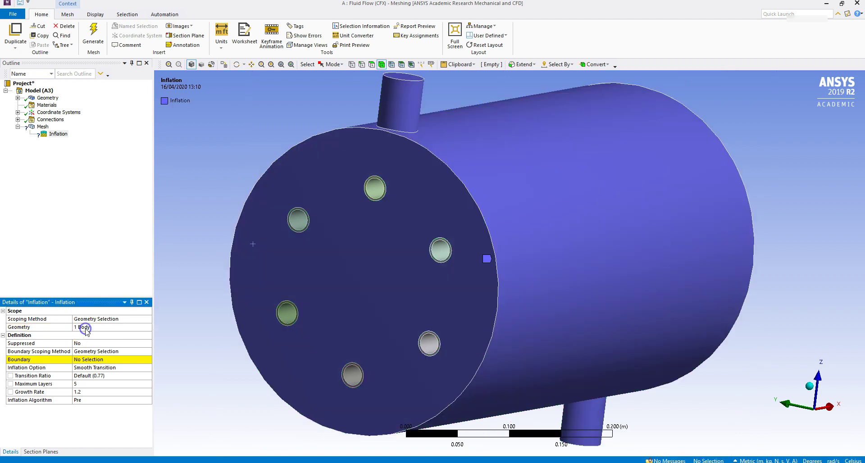
{"action": "left_click", "coordinate": [18, 98]}
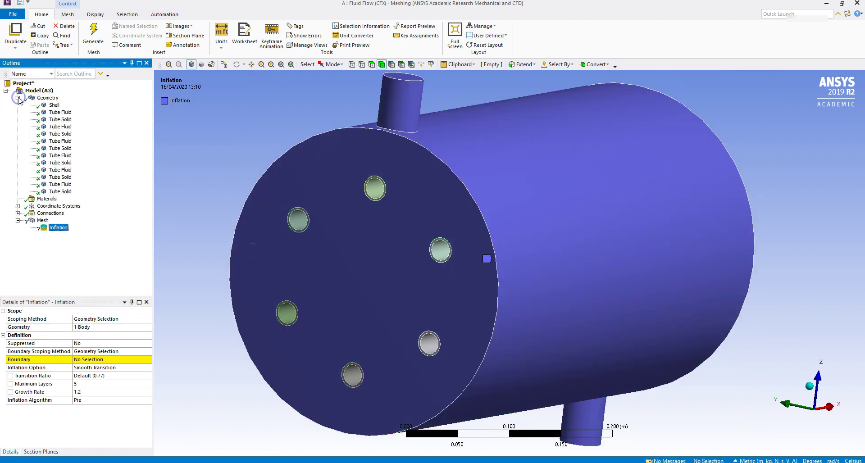
{"action": "right_click", "coordinate": [51, 106]}
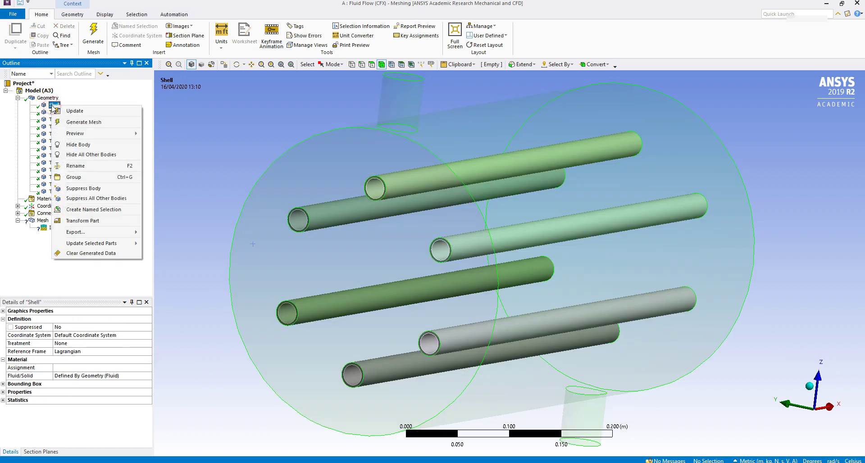
{"action": "left_click", "coordinate": [88, 155]}
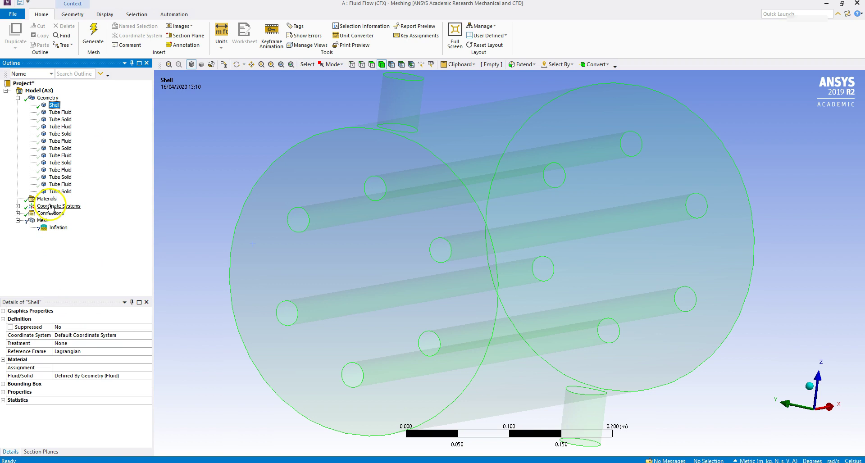
Set the six tube-hole faces as the inflation boundary
{"action": "left_click", "coordinate": [54, 228]}
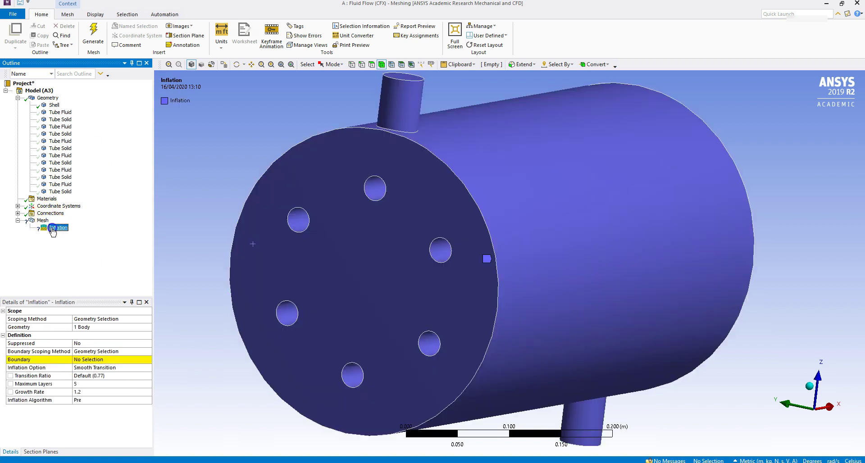
{"action": "left_click", "coordinate": [116, 361]}
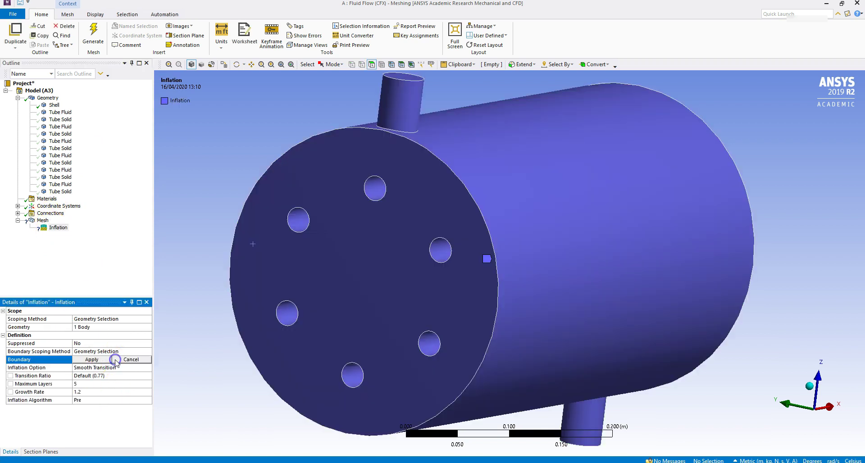
{"action": "left_click", "coordinate": [288, 317]}
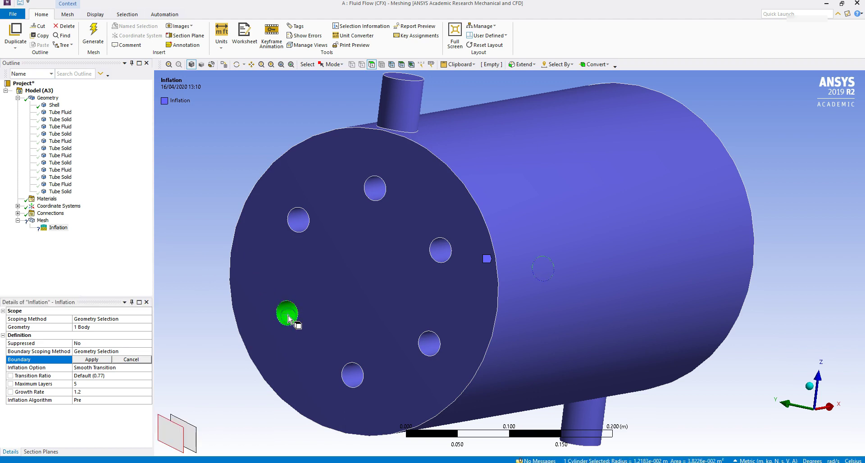
{"action": "left_click", "coordinate": [299, 221], "text": "ctrl"}
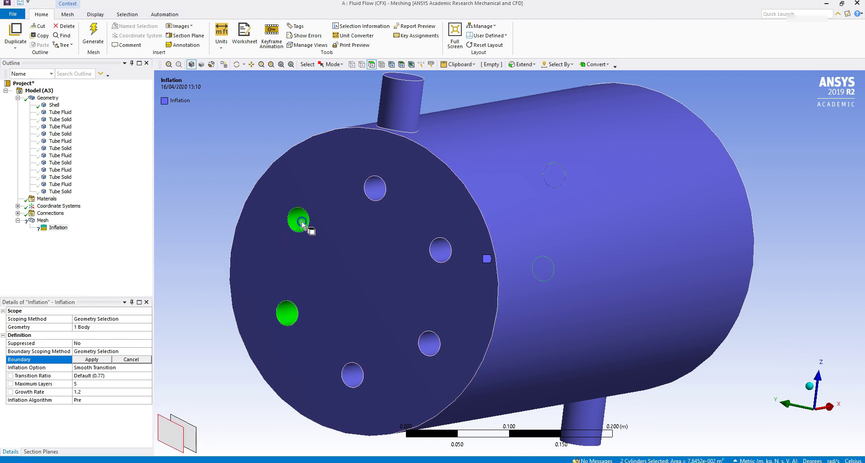
{"action": "left_click", "coordinate": [374, 192], "text": "ctrl"}
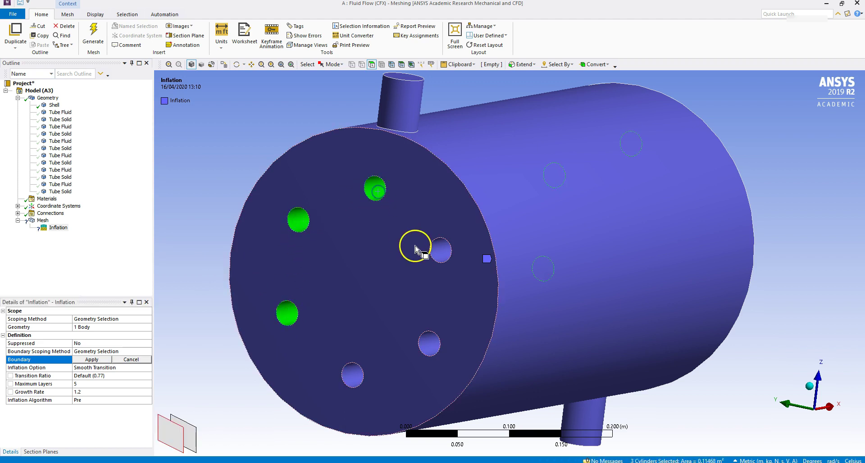
{"action": "left_click", "coordinate": [441, 250], "text": "ctrl"}
{"action": "left_click", "coordinate": [428, 343], "text": "ctrl"}
{"action": "left_click", "coordinate": [351, 373], "text": "ctrl"}
{"action": "left_click", "coordinate": [352, 373], "text": "ctrl"}
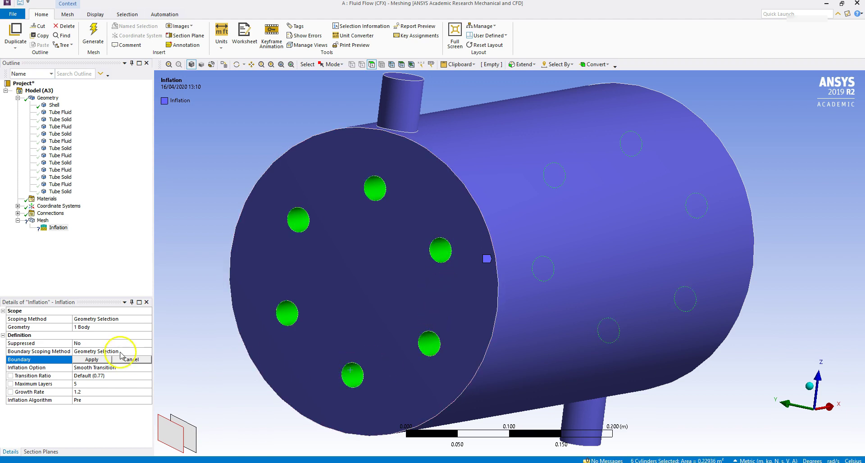
{"action": "left_click", "coordinate": [107, 358]}
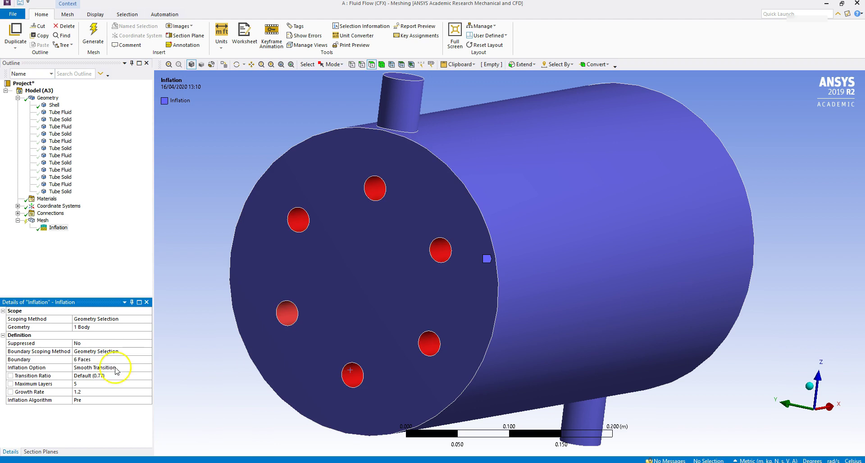
Switch the inflation option to Total Thickness with a 0.003 m maximum thickness
{"action": "left_click", "coordinate": [116, 367]}
{"action": "left_click", "coordinate": [148, 368]}
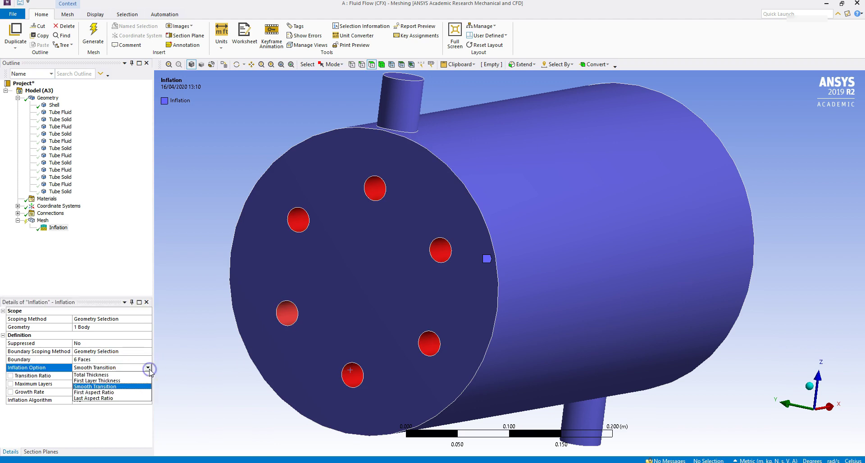
{"action": "left_click", "coordinate": [141, 377]}
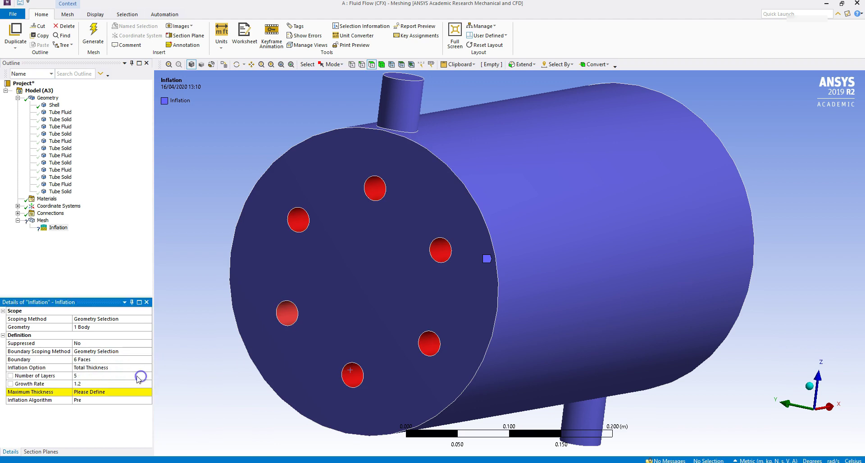
{"action": "left_click", "coordinate": [121, 392]}
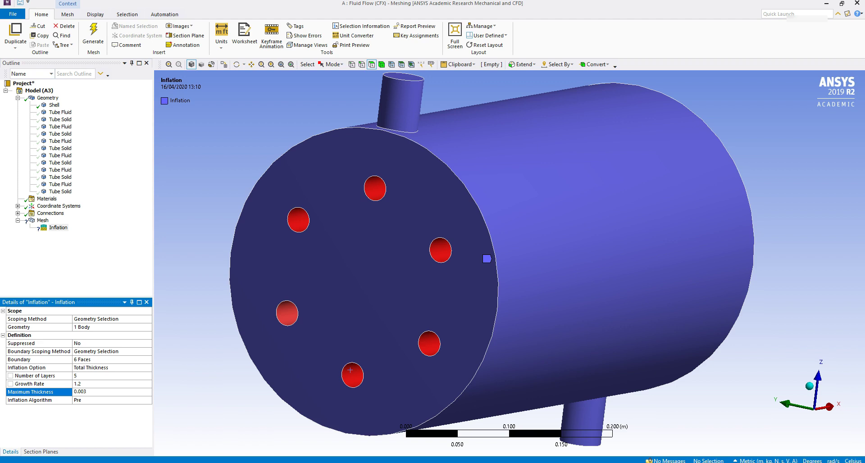
{"action": "key", "text": "Return"}
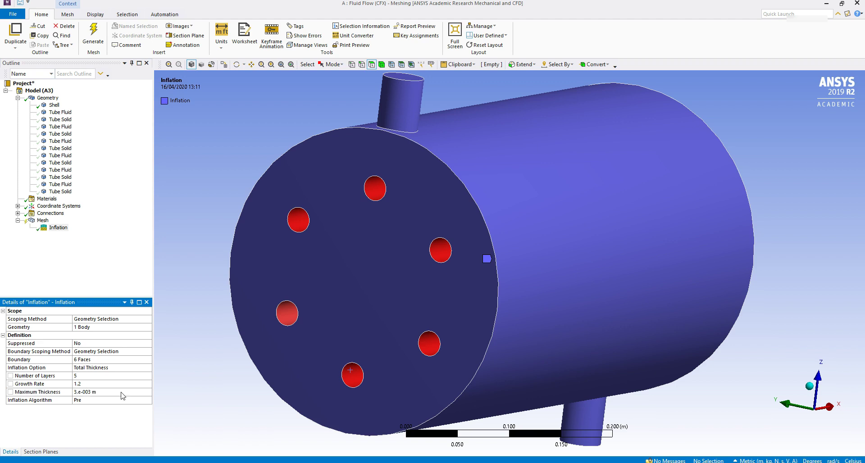
{"action": "left_click", "coordinate": [119, 239]}
{"action": "left_click", "coordinate": [54, 106]}
Show all bodies, then hide the Shell and six Tube Solid bodies, leaving the Tube Fluid bodies
{"action": "right_click", "coordinate": [207, 195]}
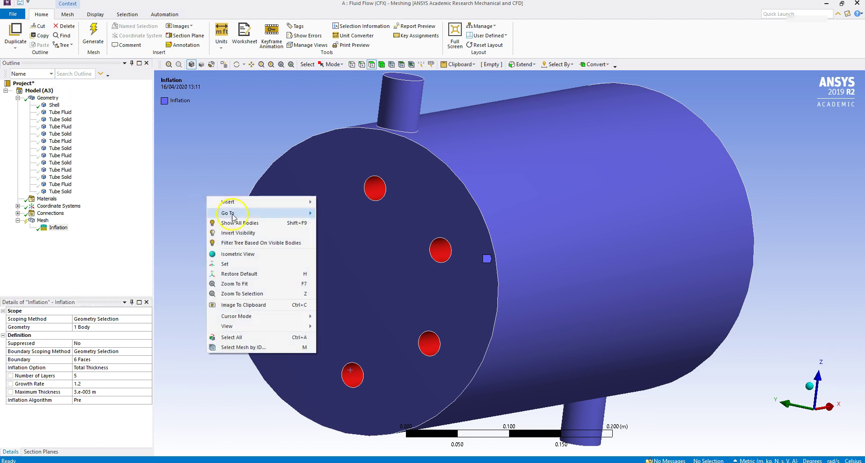
{"action": "left_click", "coordinate": [253, 223]}
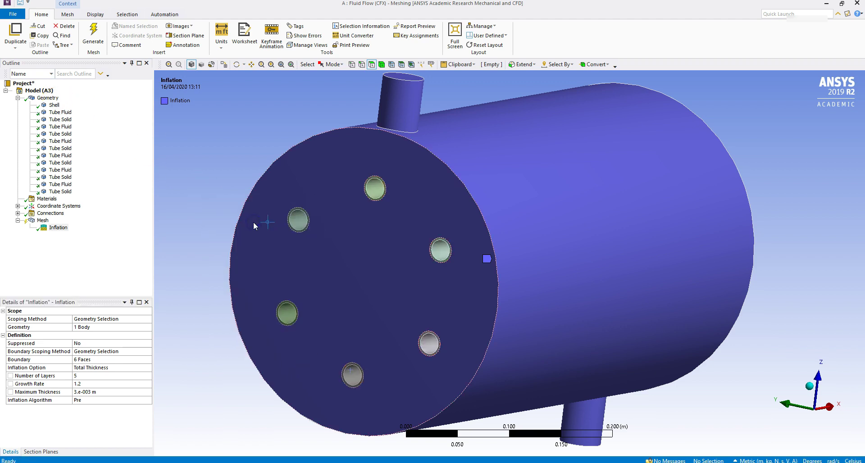
{"action": "left_click", "coordinate": [60, 119]}
{"action": "left_click", "coordinate": [54, 105], "text": "ctrl"}
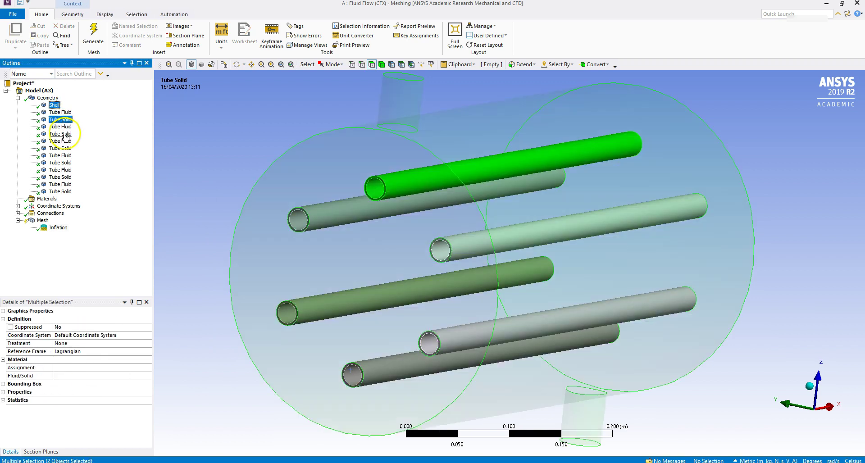
{"action": "left_click", "coordinate": [63, 134], "text": "ctrl"}
{"action": "left_click", "coordinate": [63, 148], "text": "ctrl"}
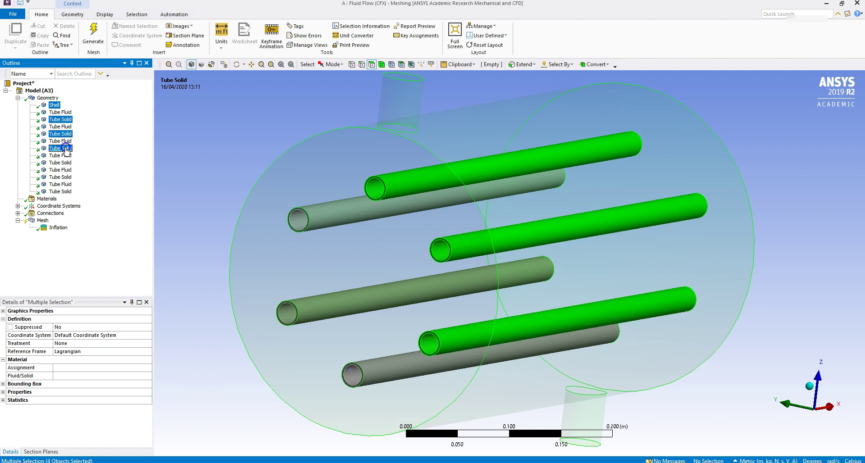
{"action": "left_click", "coordinate": [65, 163], "text": "ctrl"}
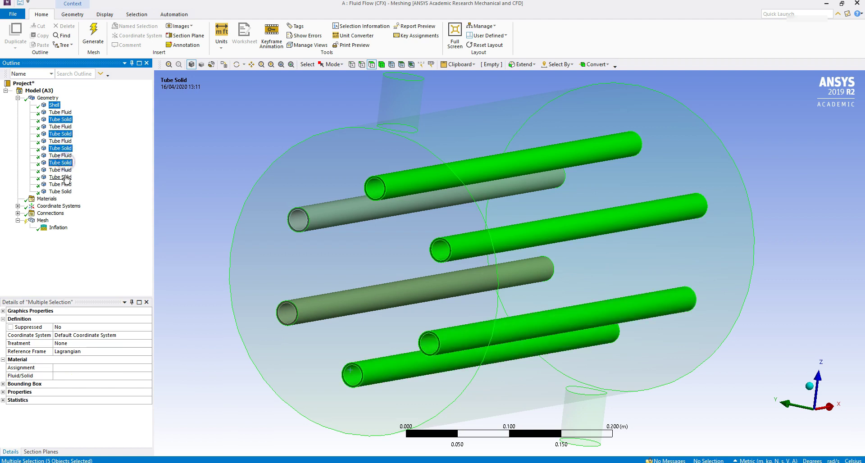
{"action": "left_click", "coordinate": [62, 177], "text": "ctrl"}
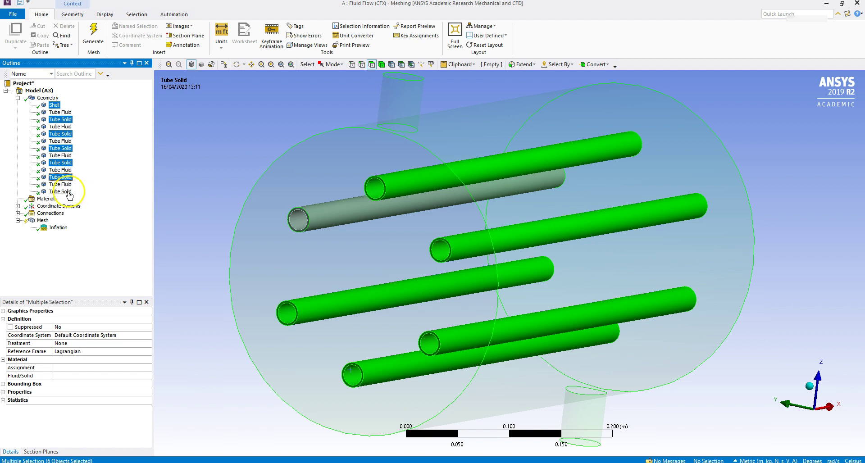
{"action": "left_click", "coordinate": [67, 192], "text": "ctrl"}
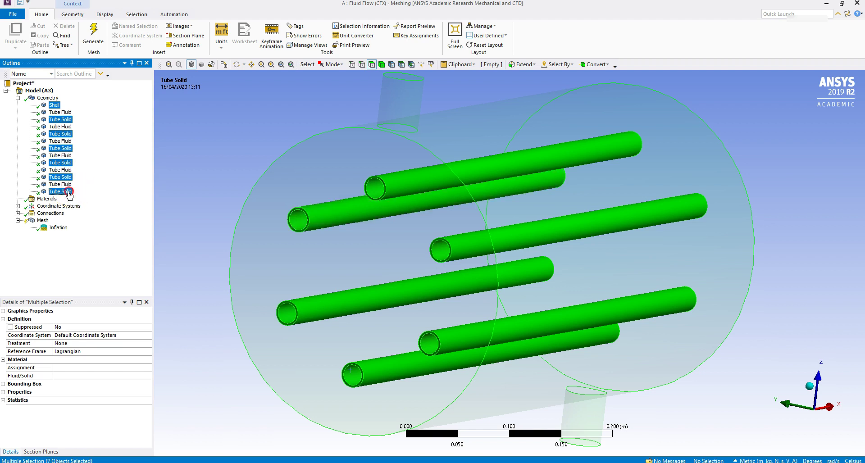
{"action": "right_click", "coordinate": [68, 192]}
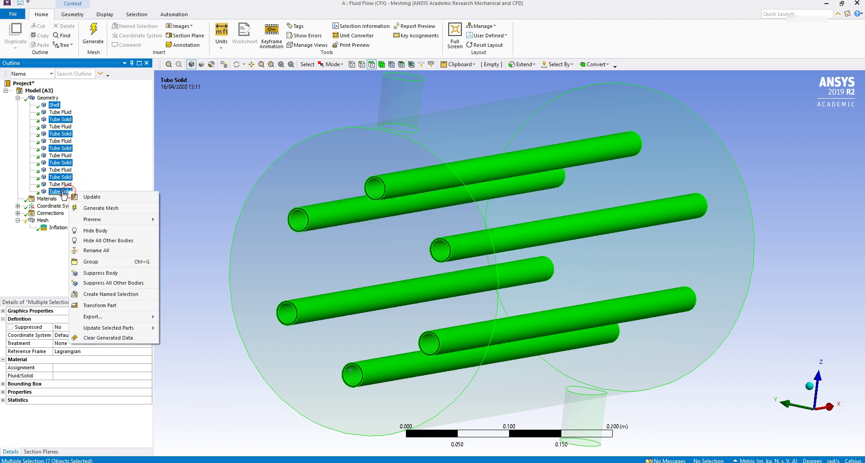
{"action": "left_click", "coordinate": [99, 231]}
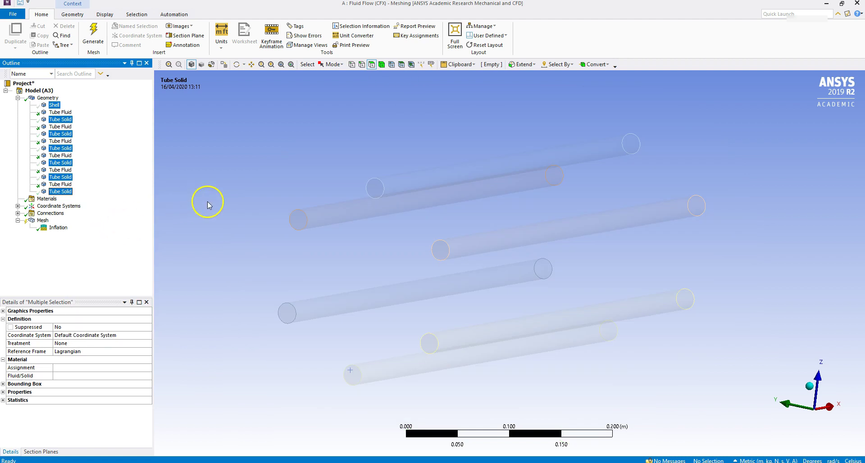
{"action": "middle_click_drag", "start_coordinate": [370, 193], "coordinate": [399, 199]}
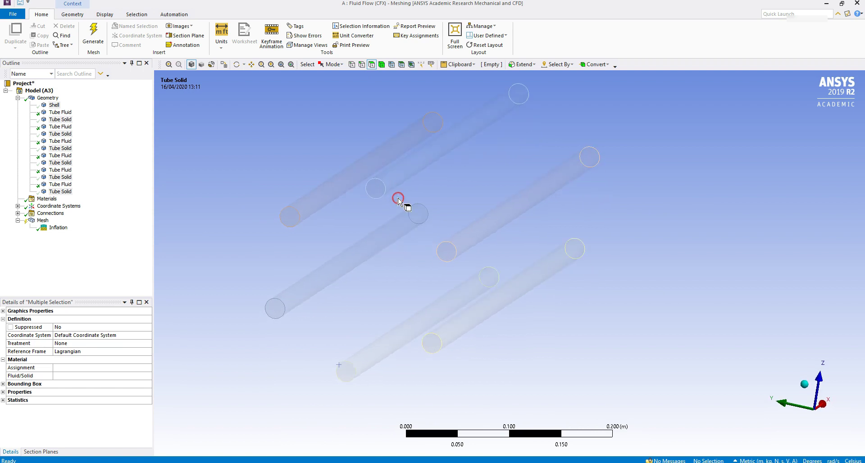
Add Inflation 2 to the mesh, scoped to the six Tube Fluid bodies
{"action": "left_click", "coordinate": [42, 220]}
{"action": "right_click", "coordinate": [42, 221]}
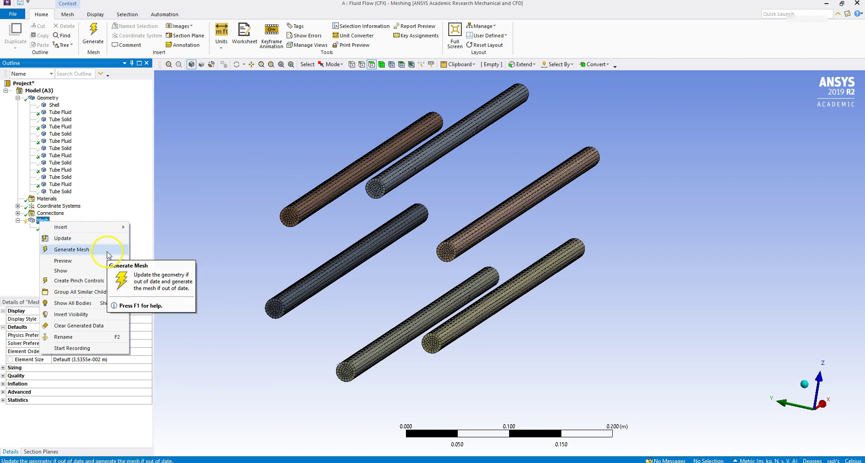
{"action": "mouse_move", "coordinate": [110, 227]}
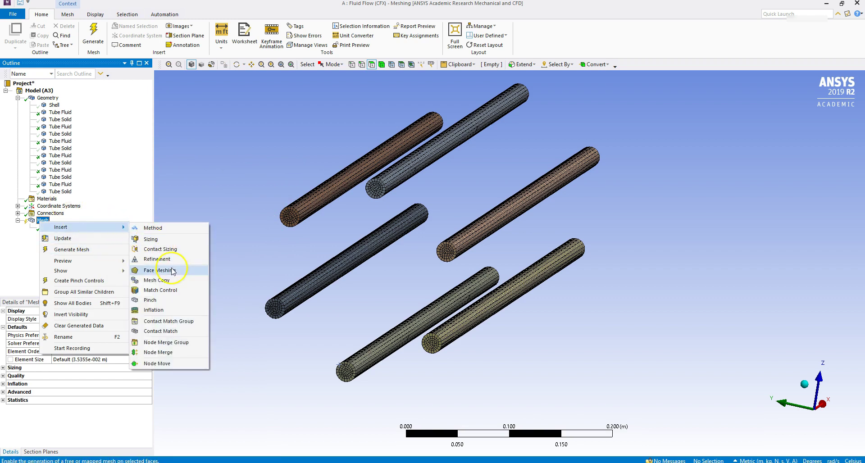
{"action": "left_click", "coordinate": [174, 310]}
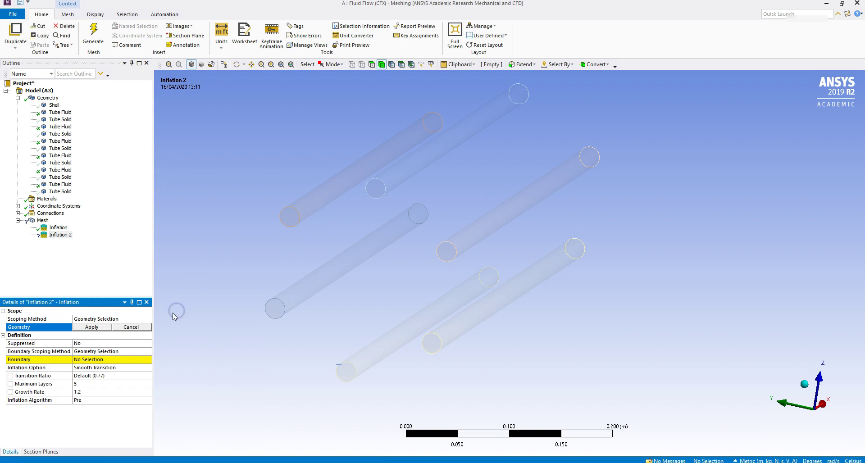
{"action": "left_click", "coordinate": [314, 205]}
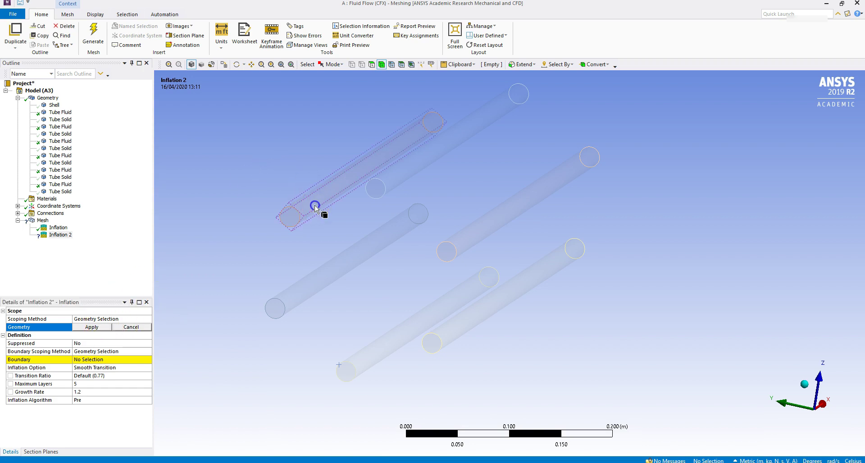
{"action": "left_click", "coordinate": [392, 179], "text": "ctrl"}
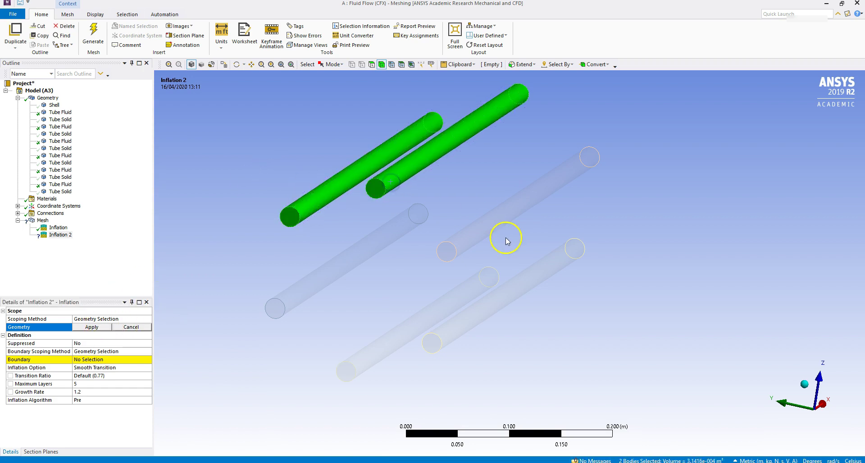
{"action": "left_click", "coordinate": [489, 231], "text": "ctrl"}
{"action": "left_click", "coordinate": [508, 297], "text": "ctrl"}
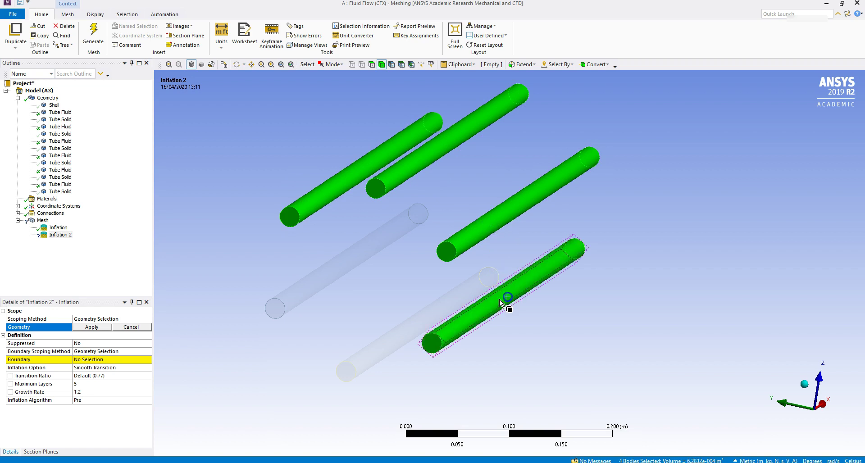
{"action": "left_click", "coordinate": [412, 328], "text": "ctrl"}
{"action": "left_click", "coordinate": [333, 266], "text": "ctrl"}
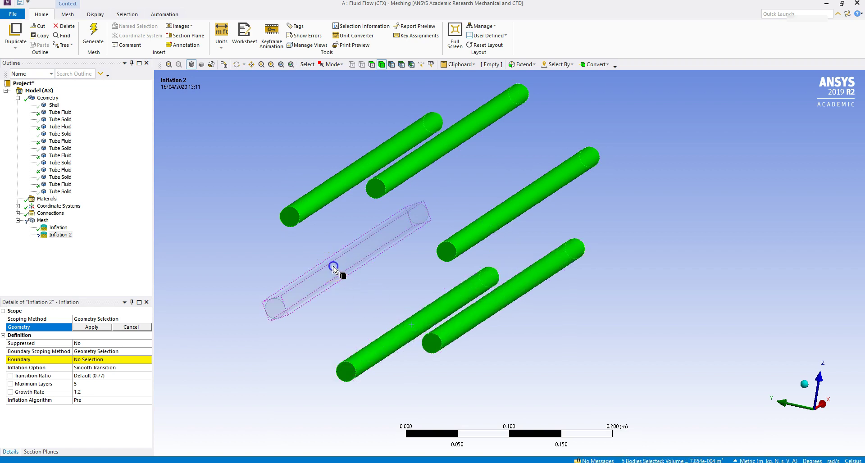
{"action": "left_click", "coordinate": [97, 327]}
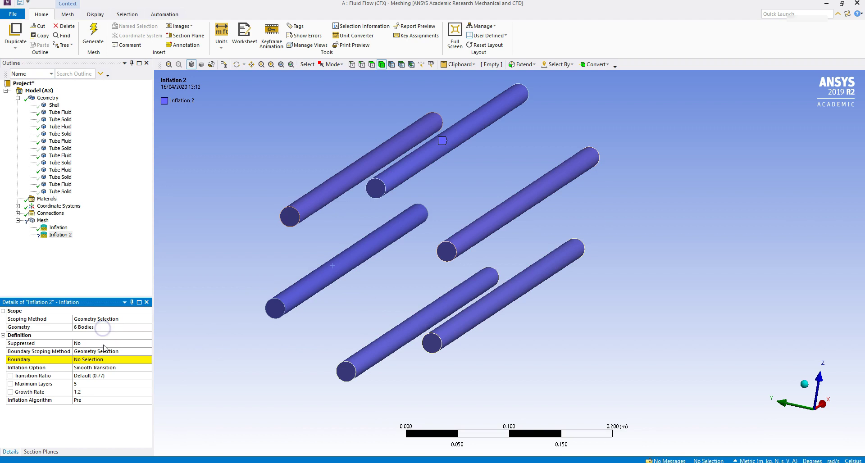
Set the six tubes' cylindrical faces as the Inflation 2 boundary
{"action": "left_click", "coordinate": [104, 359]}
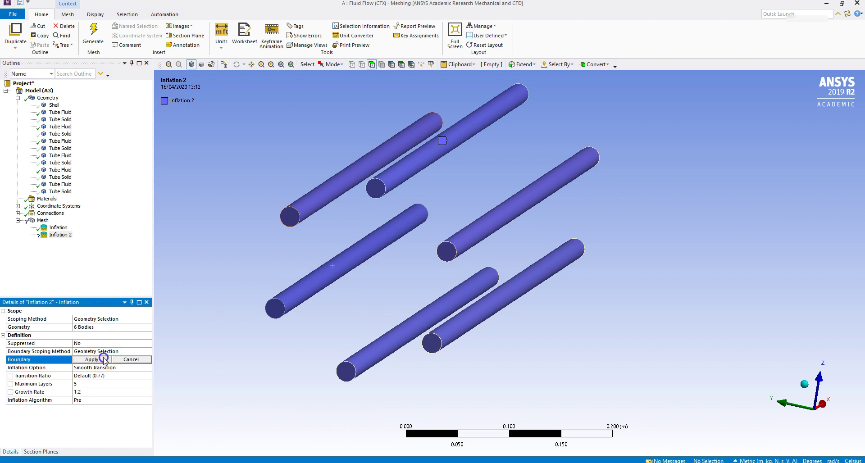
{"action": "left_click", "coordinate": [333, 186]}
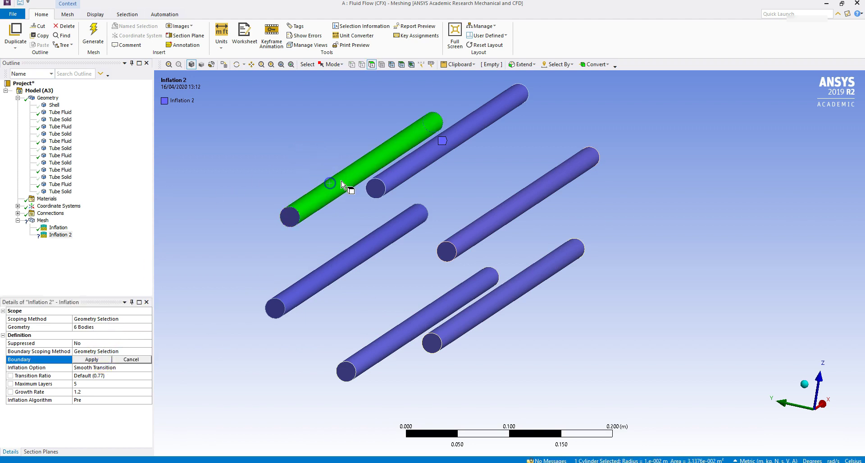
{"action": "left_click", "coordinate": [411, 174], "text": "ctrl"}
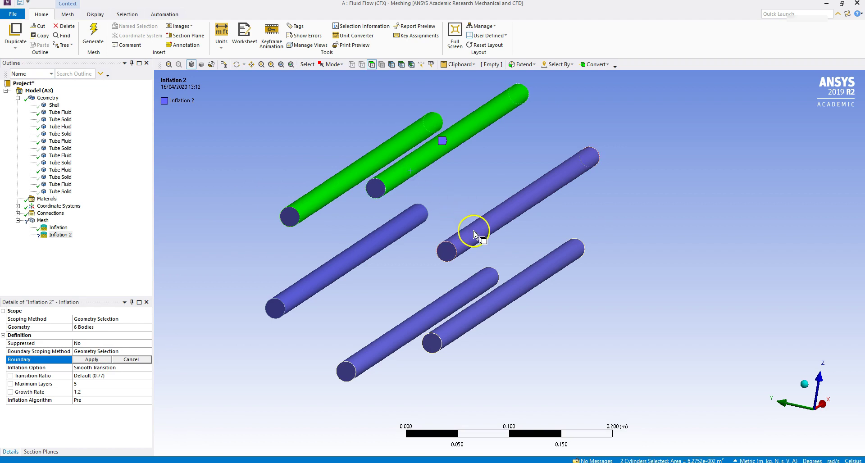
{"action": "left_click", "coordinate": [474, 234], "text": "ctrl"}
{"action": "left_click", "coordinate": [494, 298], "text": "ctrl"}
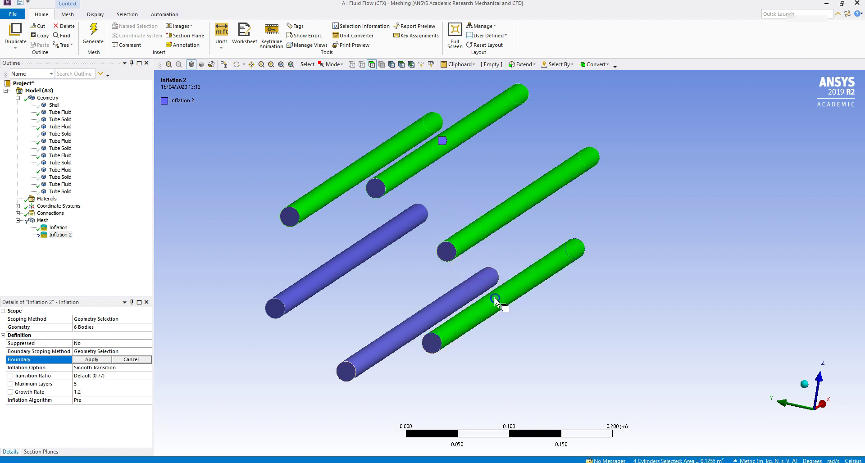
{"action": "left_click", "coordinate": [469, 297], "text": "ctrl"}
{"action": "left_click", "coordinate": [348, 256], "text": "ctrl"}
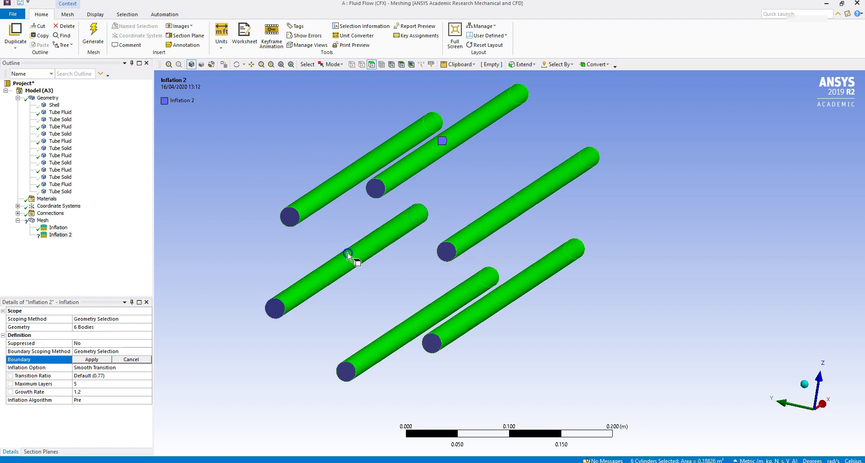
{"action": "left_click", "coordinate": [91, 361]}
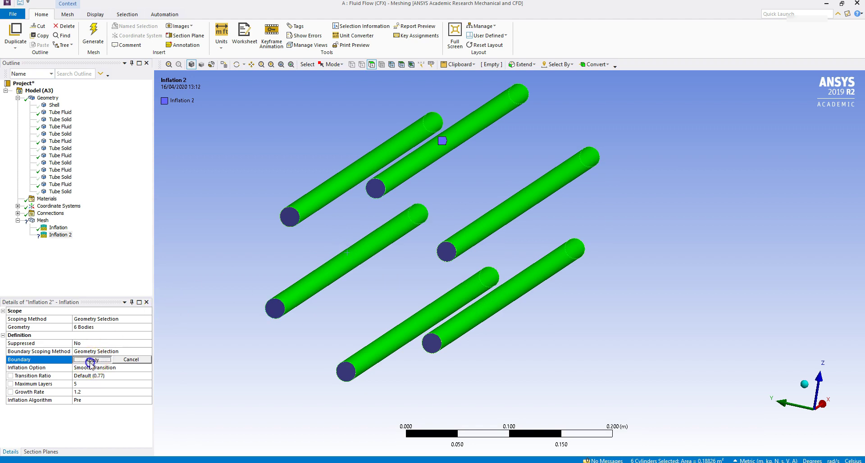
Switch Inflation 2 to Total Thickness with a 0.002 m maximum thickness
{"action": "left_click", "coordinate": [114, 367]}
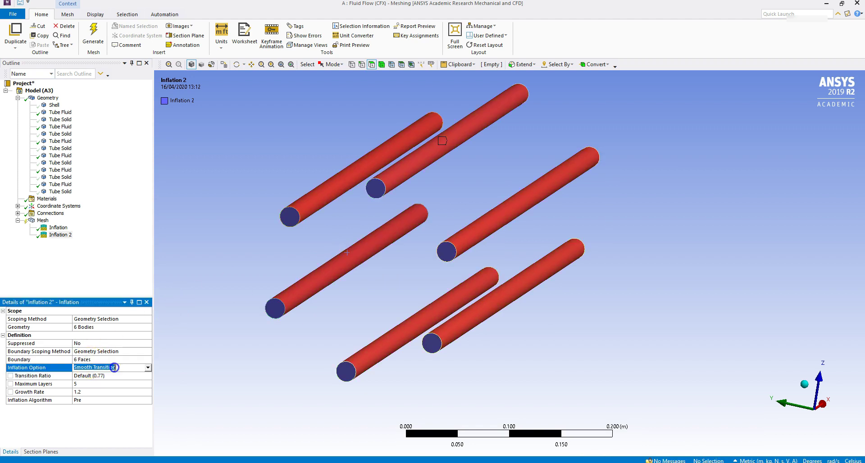
{"action": "left_click", "coordinate": [148, 368]}
{"action": "left_click", "coordinate": [141, 376]}
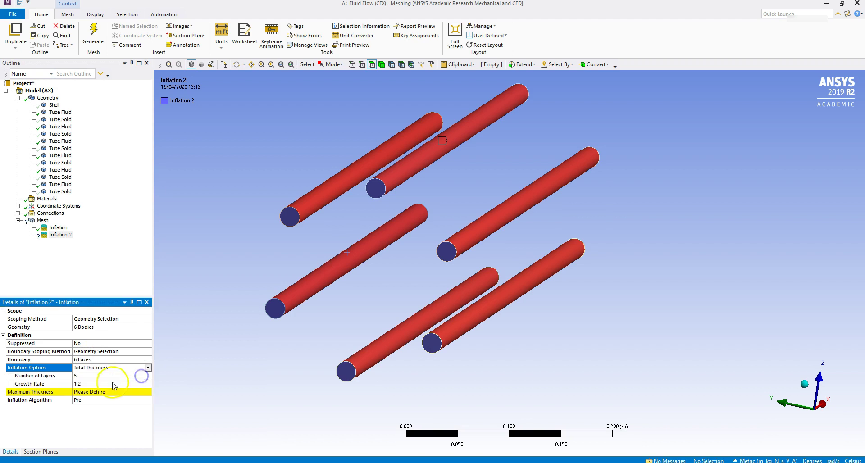
{"action": "left_click", "coordinate": [106, 392]}
{"action": "type", "text": "0.00"}
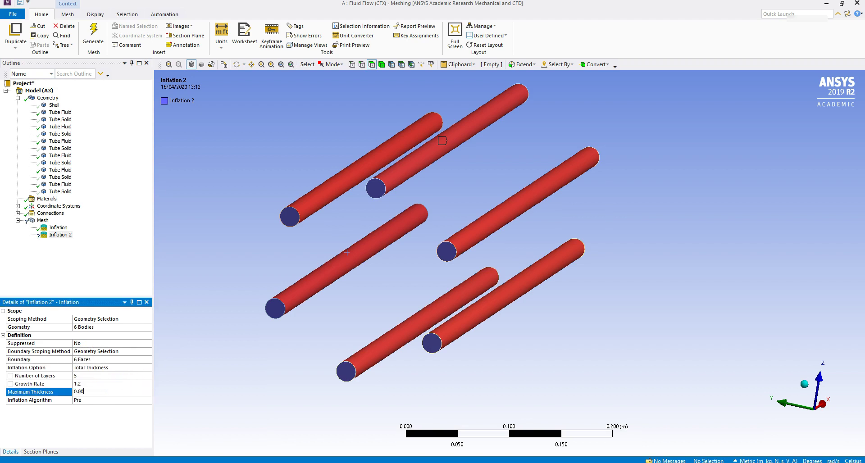
{"action": "type", "text": "2"}
{"action": "key", "text": "Return"}
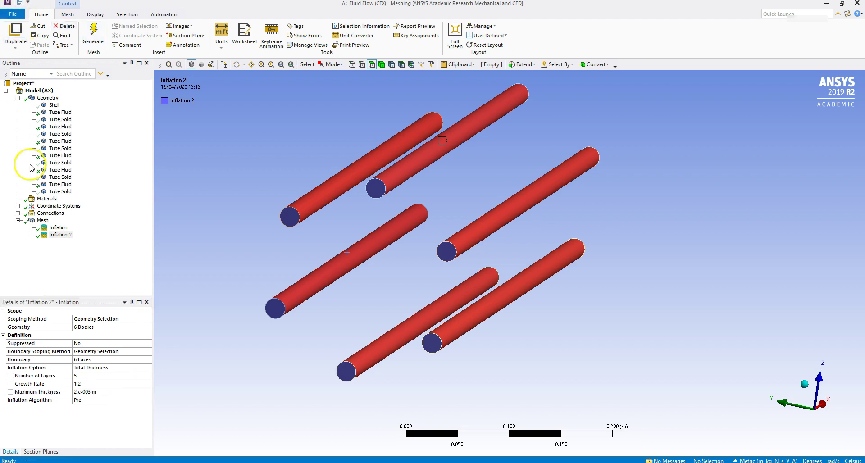
{"action": "left_click", "coordinate": [42, 220]}
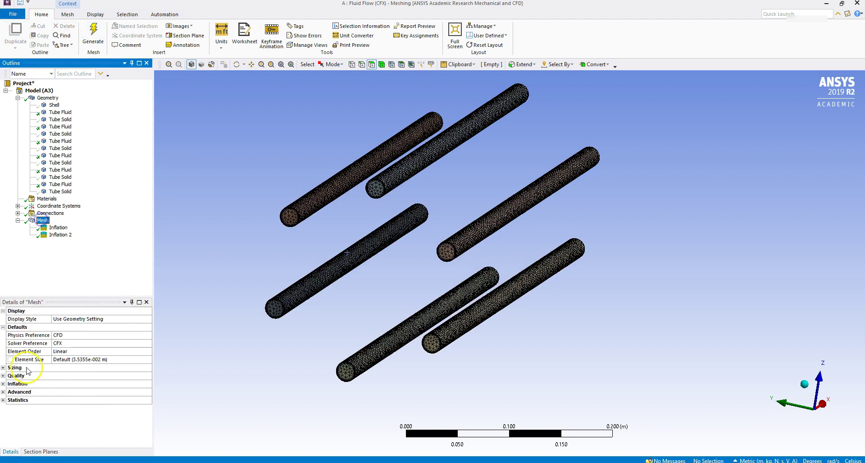
Set mesh Quality Target Skewness to 0.85 and Smoothing to High, generate, and close Meshing
{"action": "left_click", "coordinate": [4, 375]}
{"action": "left_click", "coordinate": [77, 392]}
{"action": "type", "text": "0."}
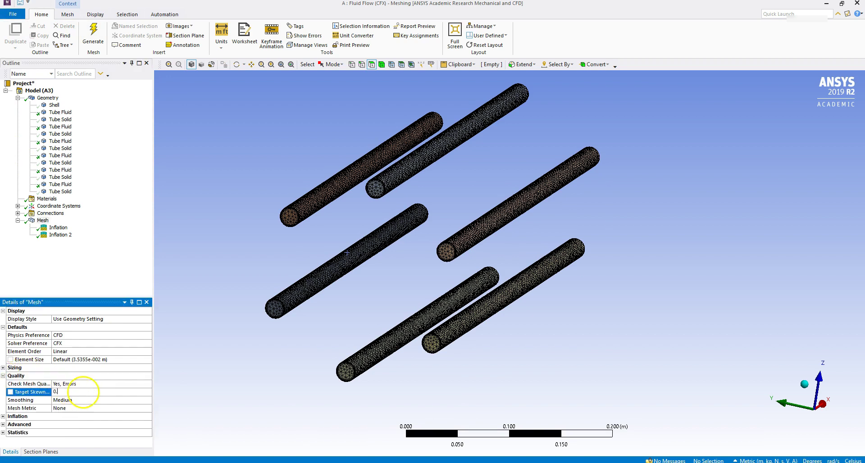
{"action": "type", "text": "85"}
{"action": "key", "text": "Return"}
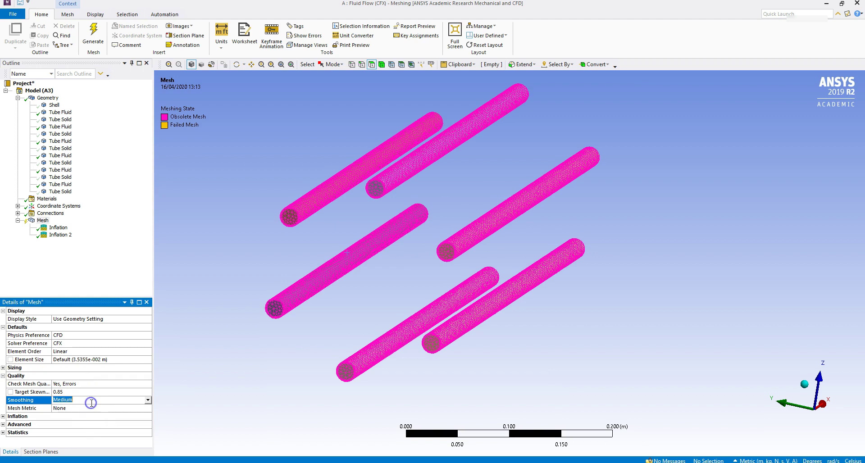
{"action": "left_click", "coordinate": [147, 400]}
{"action": "left_click", "coordinate": [133, 419]}
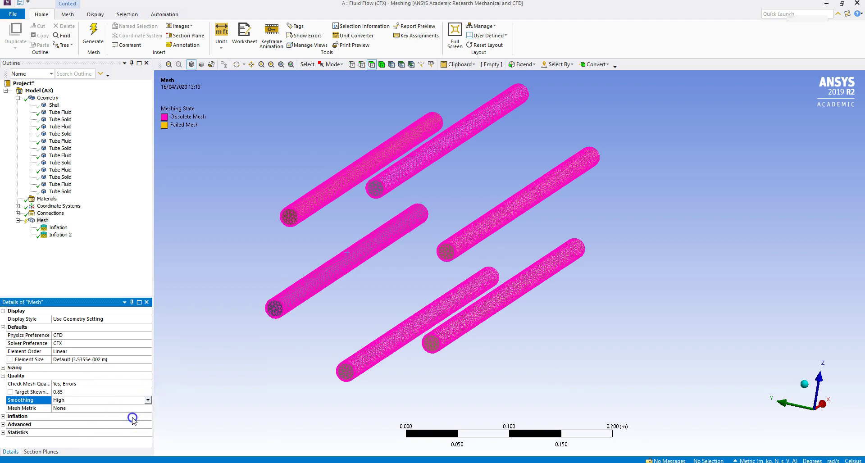
{"action": "left_click", "coordinate": [97, 34]}
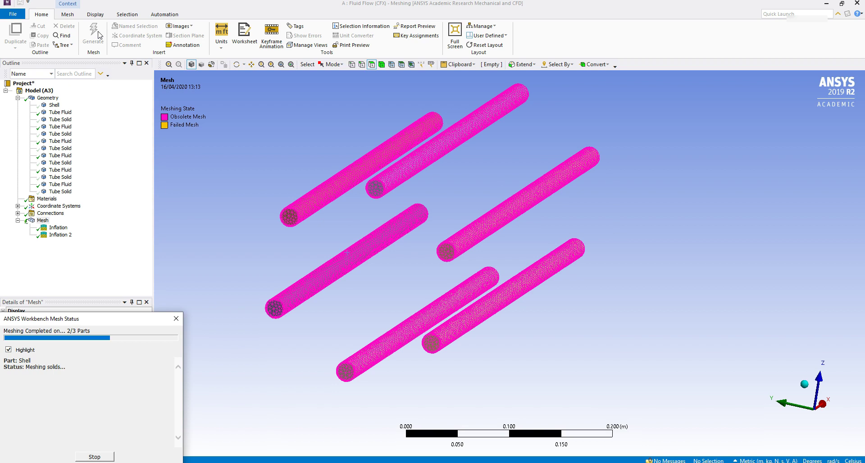
{"action": "left_click", "coordinate": [856, 4]}
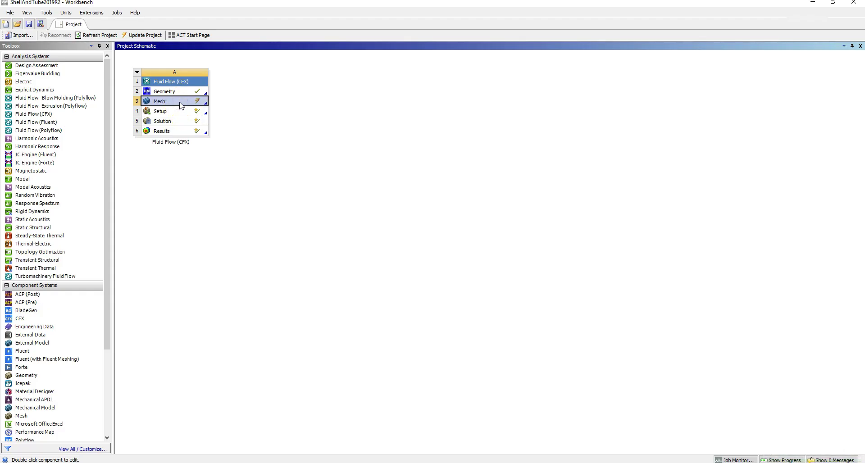
Update the Mesh cell and launch CFX-Solver Manager from the Solution cell
{"action": "right_click", "coordinate": [180, 104]}
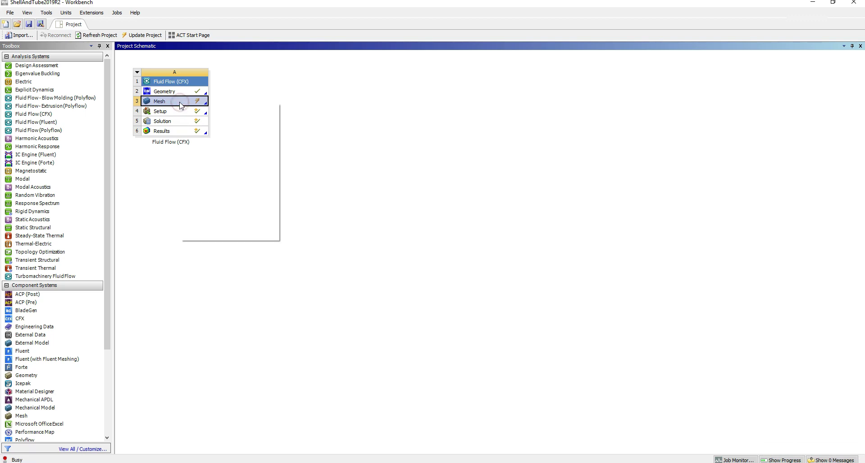
{"action": "left_click", "coordinate": [203, 153]}
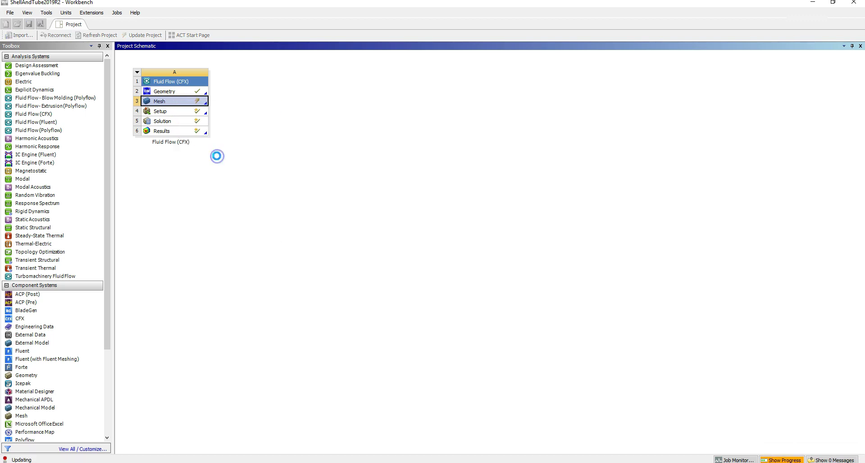
{"action": "double_click", "coordinate": [180, 122]}
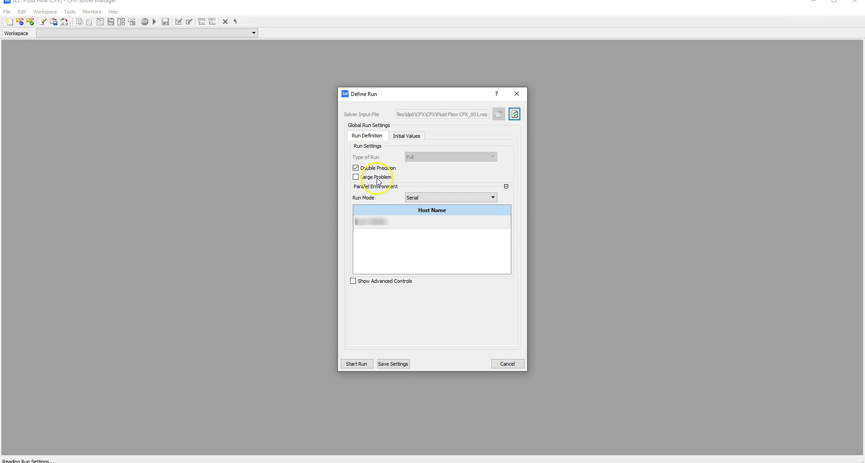
Start a double-precision Intel MPI Local Parallel run with an added host partition
{"action": "left_click", "coordinate": [372, 168]}
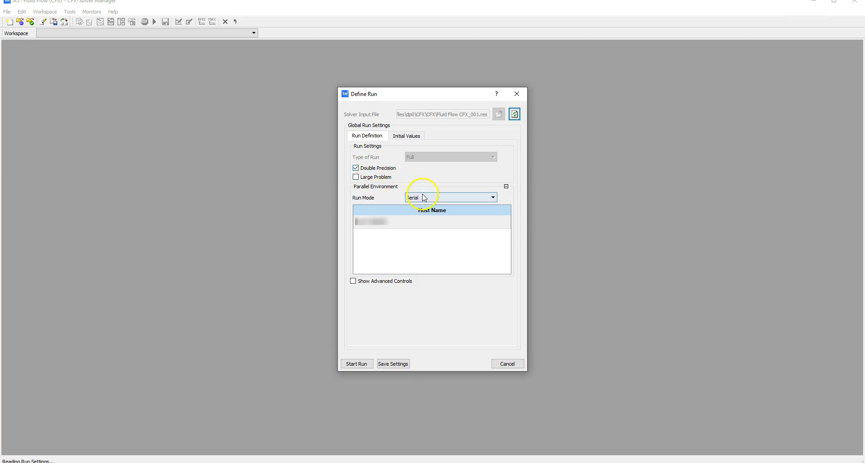
{"action": "left_click", "coordinate": [424, 198]}
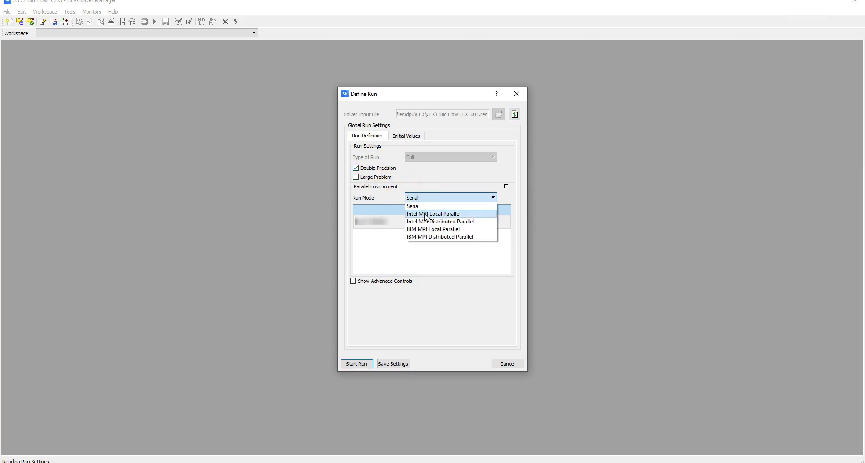
{"action": "left_click", "coordinate": [433, 214]}
{"action": "left_click", "coordinate": [505, 222]}
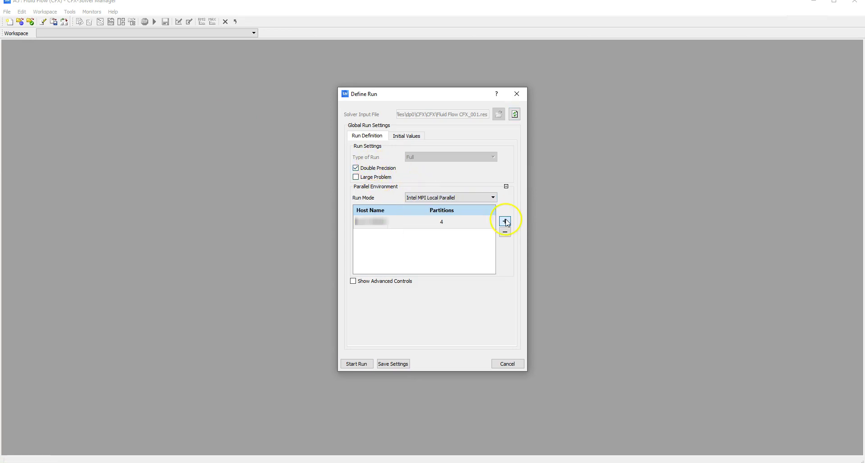
{"action": "left_click", "coordinate": [357, 363]}
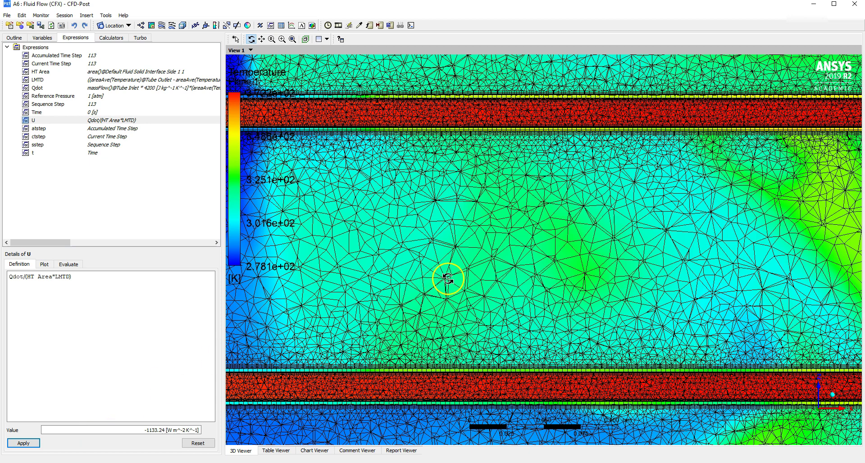
{"action": "left_click_drag", "start_coordinate": [522, 228], "coordinate": [505, 228]}
{"action": "key", "text": "c"}
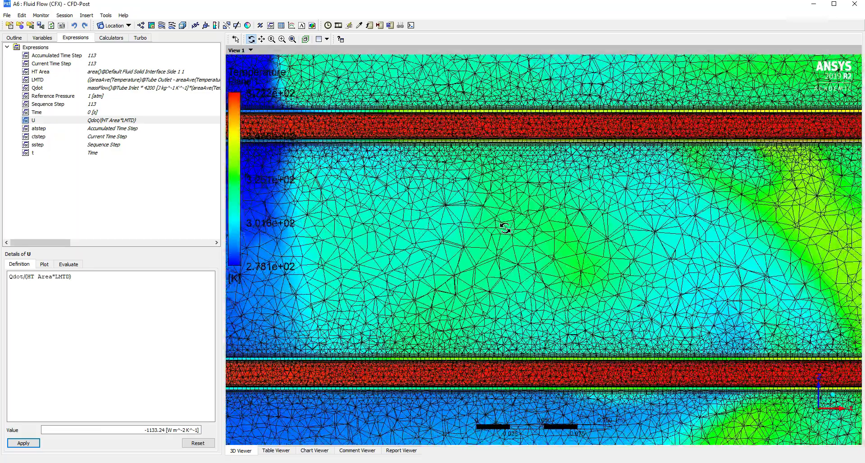